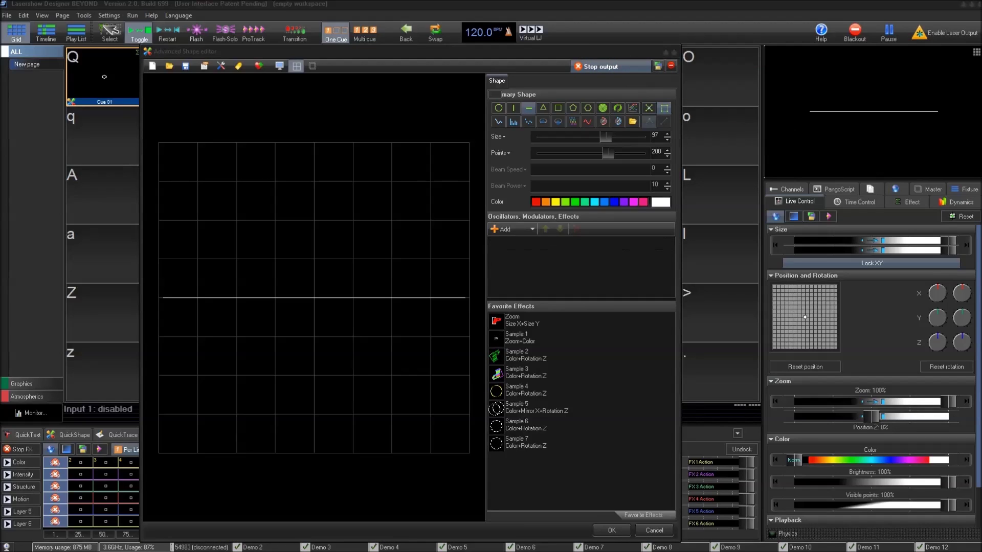
# - Add a Size key effect to the horizontal line shape
pyautogui.click(628, 249)
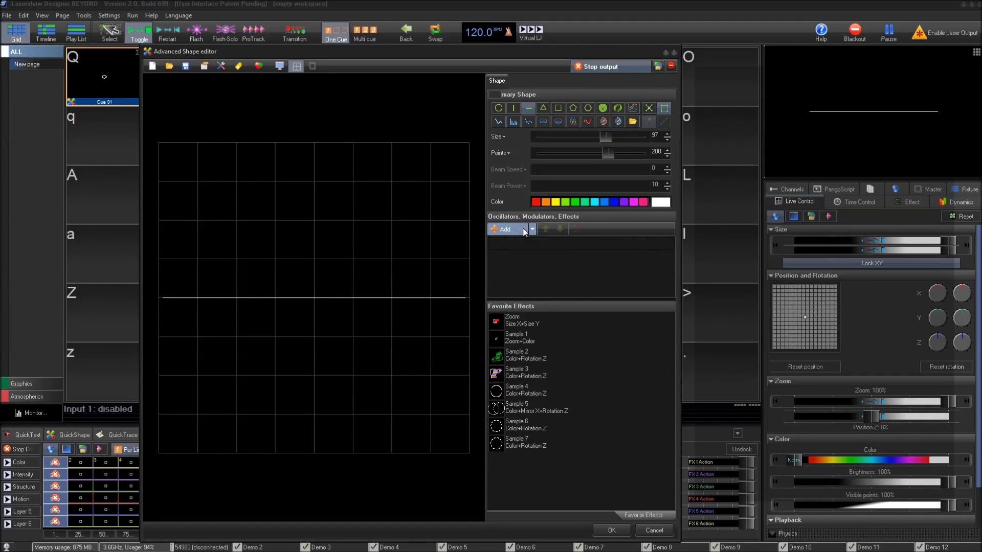
pyautogui.click(533, 230)
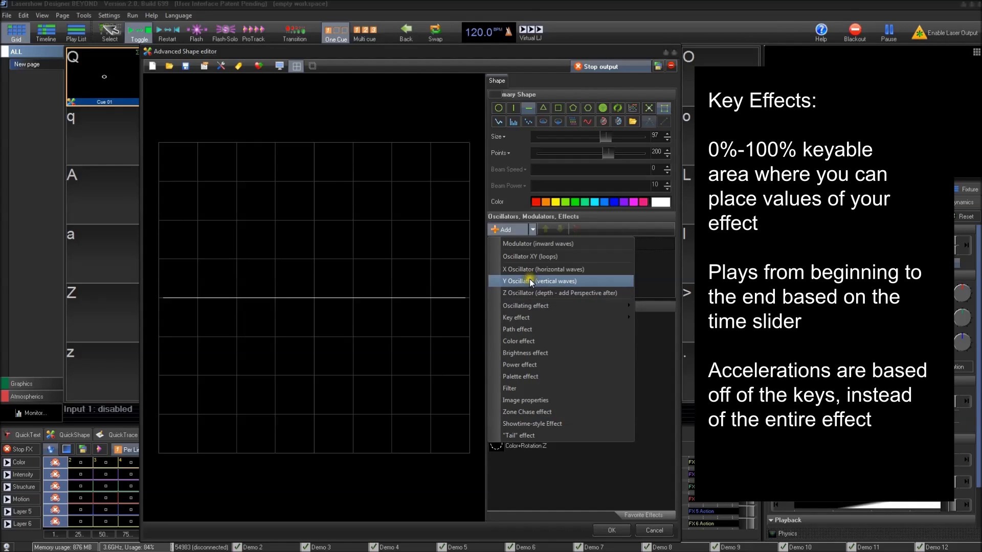
pyautogui.moveTo(539, 319)
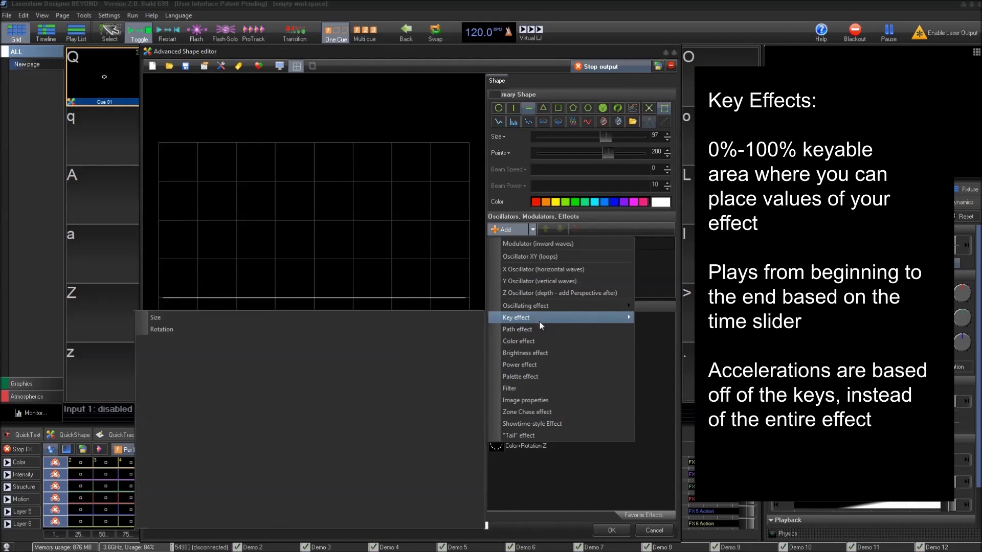
pyautogui.click(229, 320)
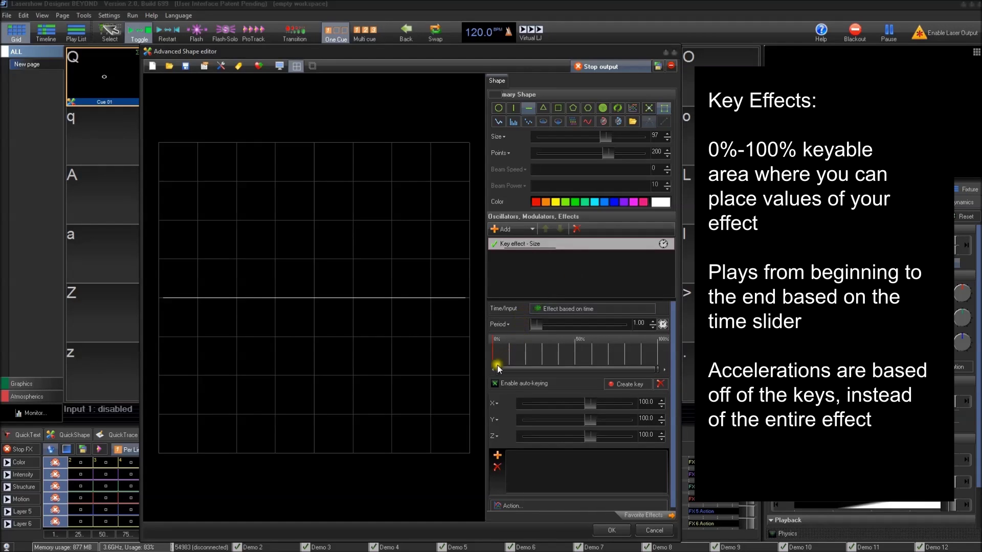
# - Add keys along the Size effect's timeline at about 18%, 32%, 60%, 70% and 100%, and select the 50% mark
pyautogui.click(551, 358)
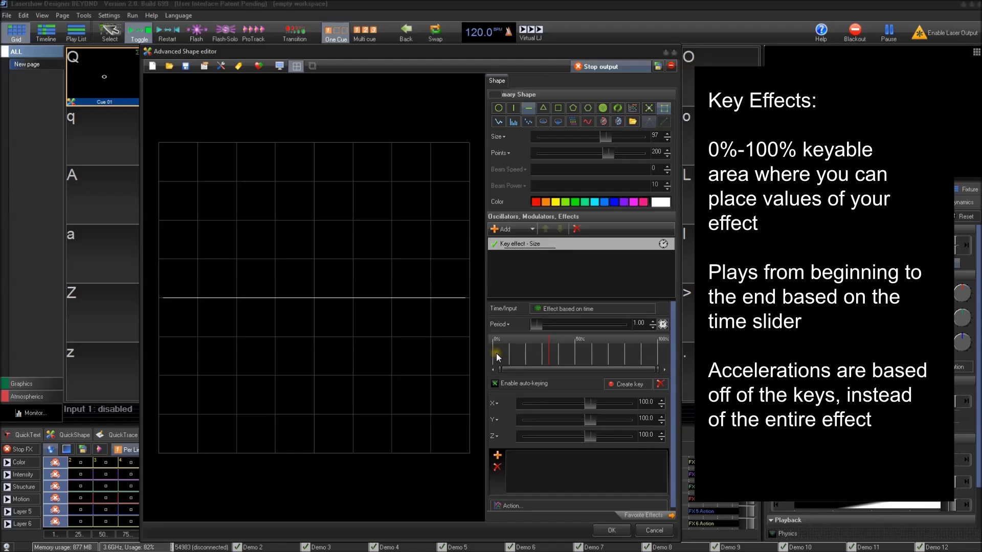
pyautogui.moveTo(493, 352)
pyautogui.mouseDown()
pyautogui.moveTo(592, 368)
pyautogui.moveTo(671, 362)
pyautogui.mouseUp()
pyautogui.click(658, 355)
pyautogui.doubleClick(607, 345)
pyautogui.doubleClick(545, 351)
pyautogui.doubleClick(522, 357)
pyautogui.doubleClick(592, 352)
pyautogui.click(577, 354)
# - Give the Size effect's keys different X sizes, setting the key near 18% to -99.5
pyautogui.moveTo(587, 403)
pyautogui.mouseDown()
pyautogui.moveTo(554, 402)
pyautogui.moveTo(601, 410)
pyautogui.moveTo(559, 403)
pyautogui.mouseUp()
pyautogui.click(607, 356)
pyautogui.click(656, 356)
pyautogui.click(546, 355)
pyautogui.click(522, 354)
pyautogui.click(564, 403)
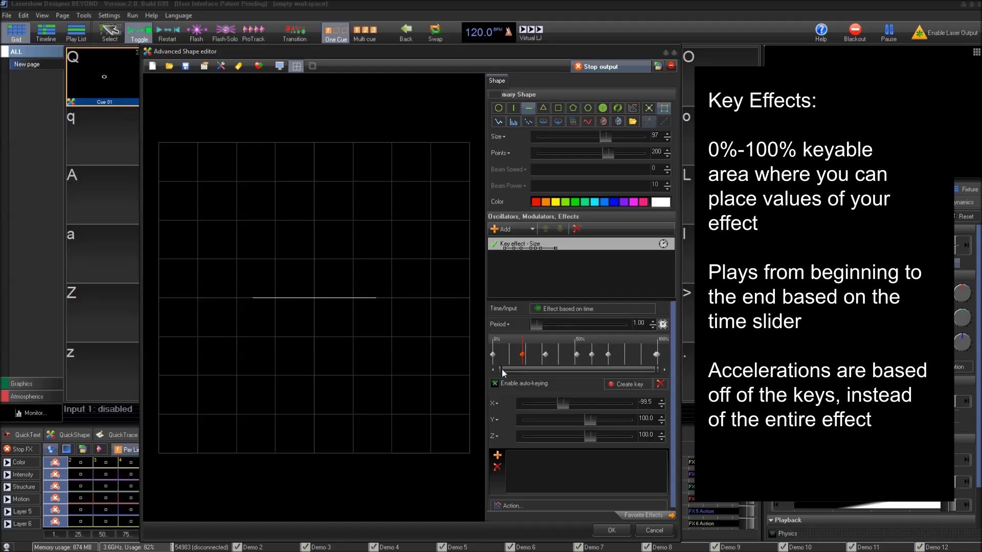
# - Switch the Size effect's period to beat-based timing
pyautogui.click(575, 368)
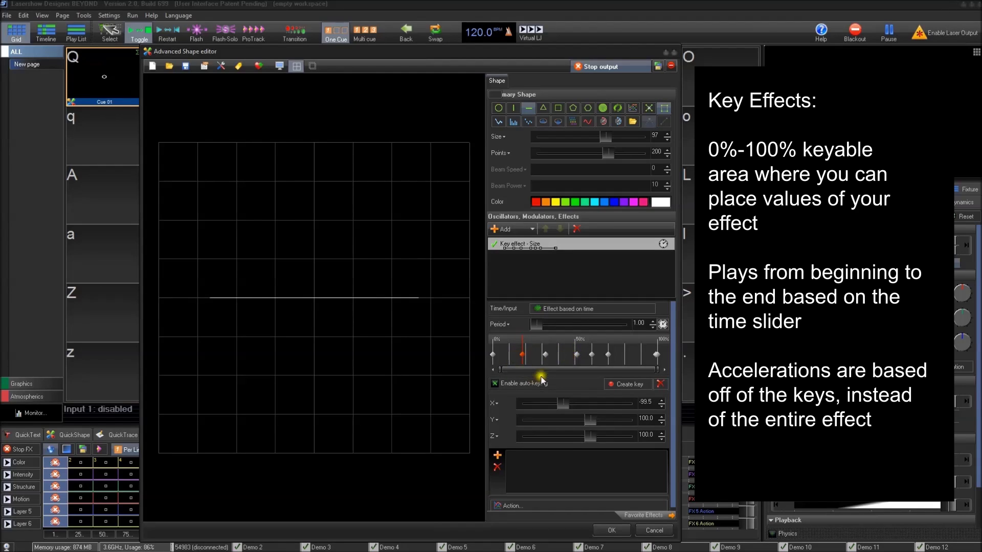
pyautogui.click(525, 355)
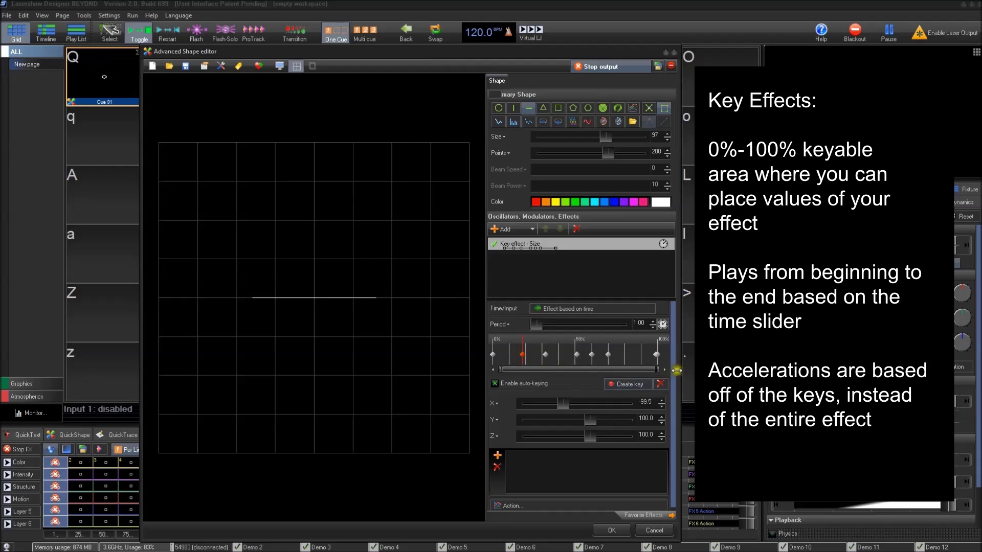
pyautogui.click(558, 351)
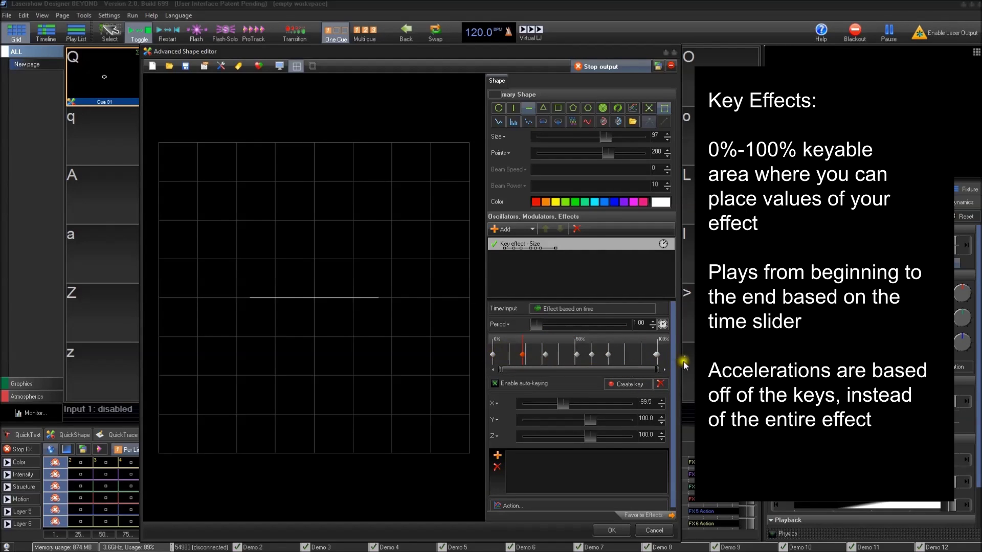
pyautogui.click(634, 343)
pyautogui.click(663, 324)
# - Move the end key to about 92% of the timeline and place another key at 100%
pyautogui.moveTo(657, 355); pyautogui.dragTo(644, 355)
pyautogui.click(657, 355)
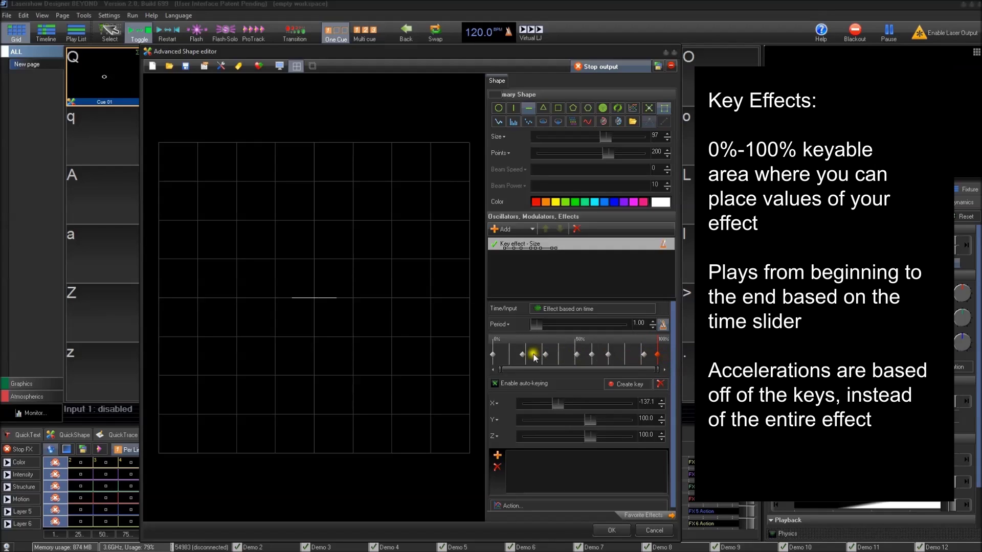
pyautogui.click(492, 355)
pyautogui.click(657, 355)
# - Show the acceleration options of the key at 50% and set the effect's period to 4.00
pyautogui.click(561, 374)
pyautogui.click(575, 355)
pyautogui.rightClick(574, 355)
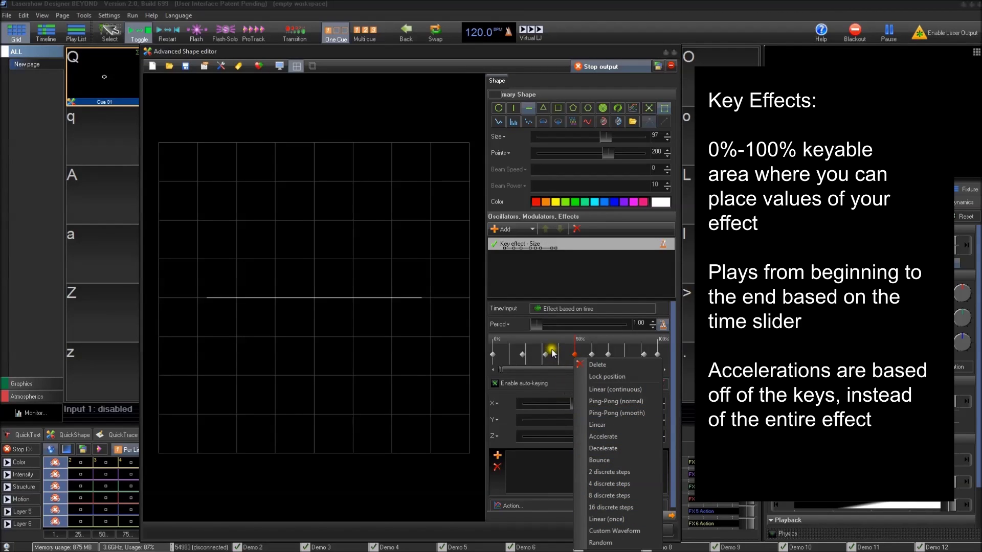
pyautogui.click(639, 324)
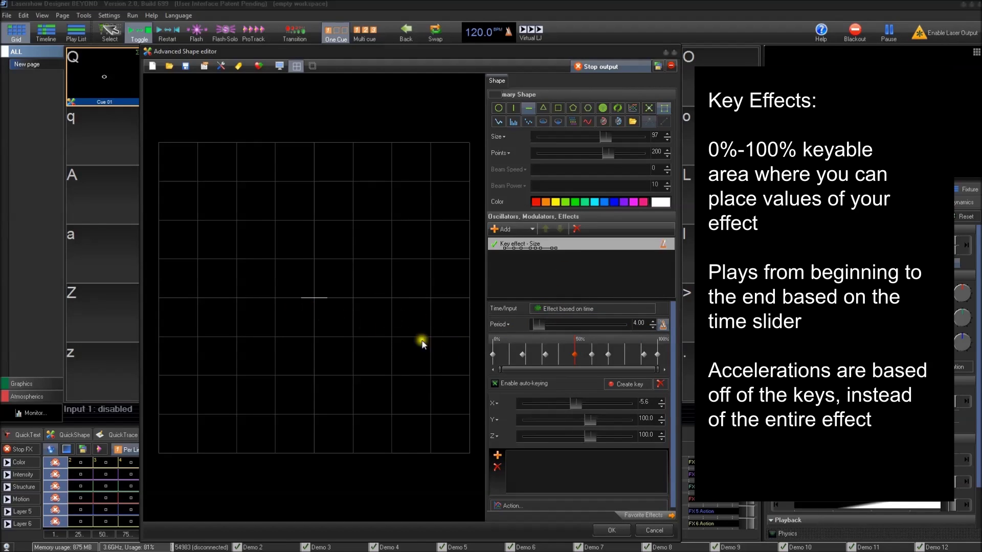
# - Examine which acceleration and step options the middle key offers, and close them without choosing one
pyautogui.click(657, 355)
pyautogui.click(563, 352)
pyautogui.rightClick(574, 354)
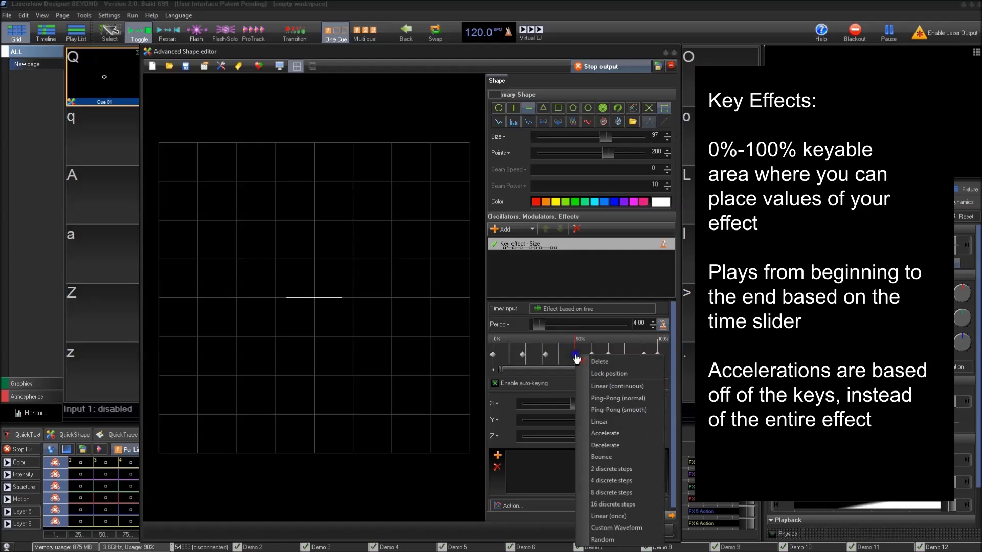
pyautogui.click(595, 286)
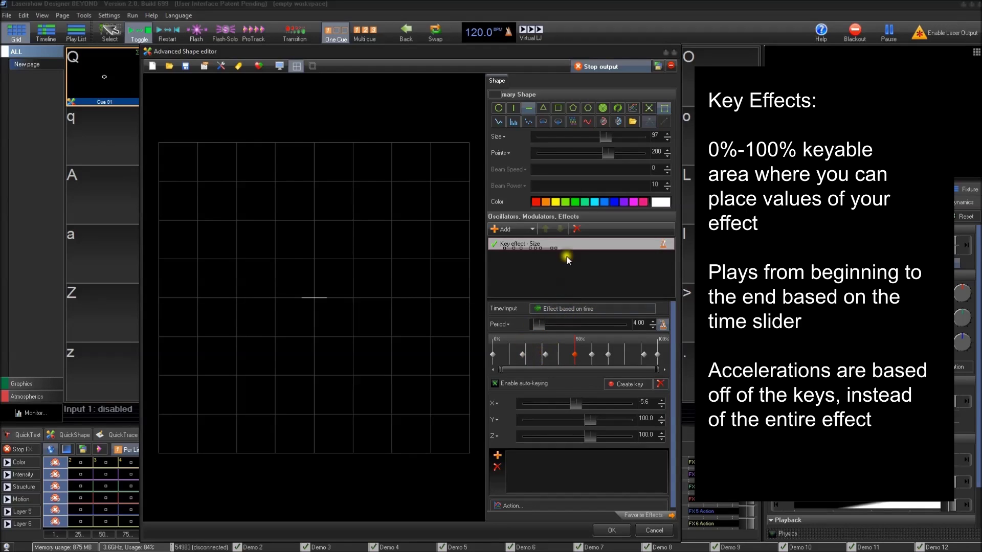
# - Delete the existing Size key effect and add a fresh one without keys
pyautogui.click(577, 229)
pyautogui.click(504, 228)
pyautogui.click(537, 316)
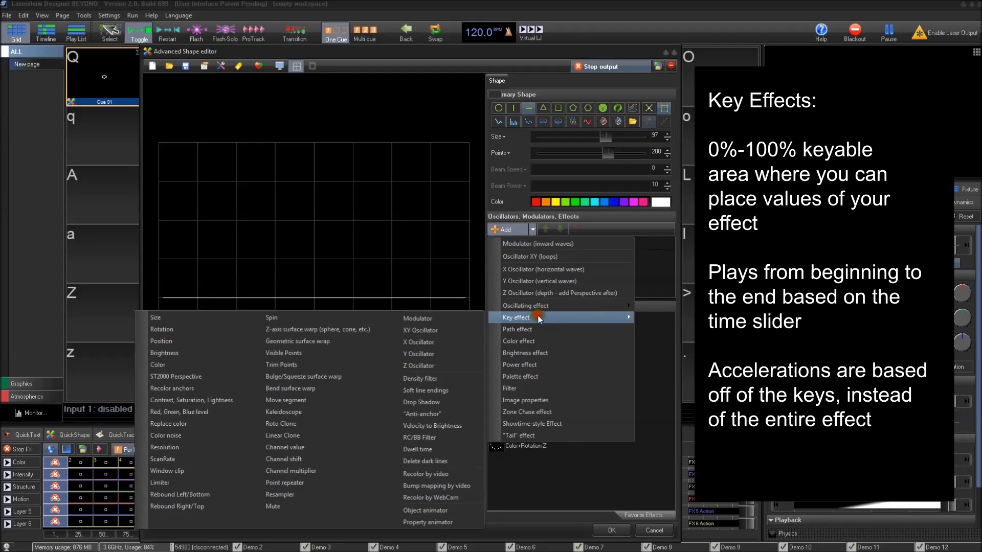
pyautogui.click(239, 320)
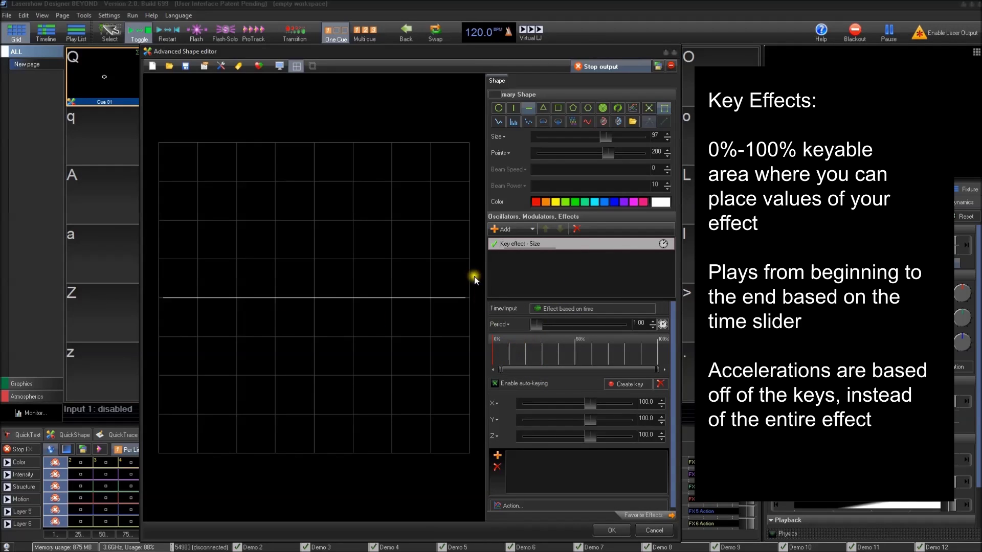
# - Key the X size at 0 at the start of the Size effect's timeline
pyautogui.moveTo(590, 403); pyautogui.dragTo(578, 403)
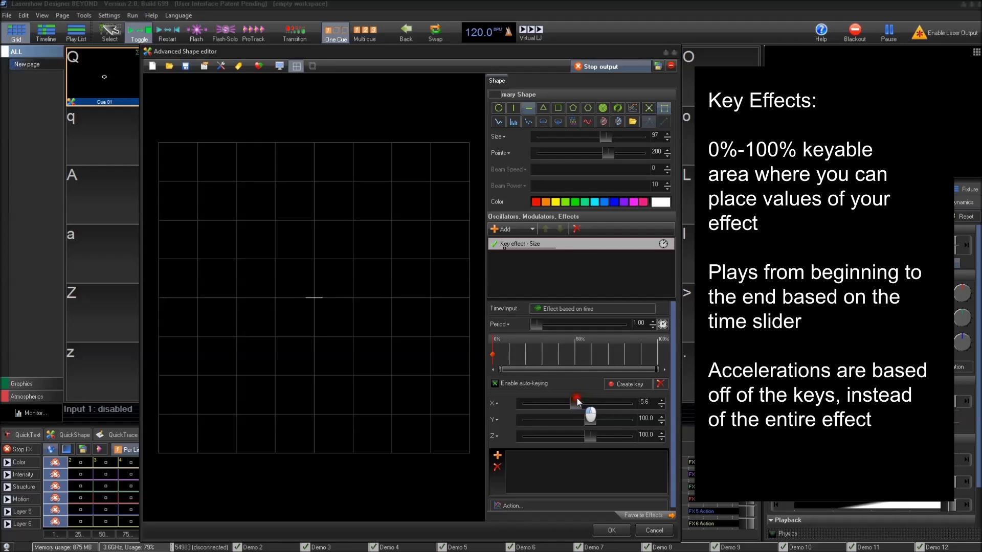
pyautogui.doubleClick(646, 402)
pyautogui.write('0')
pyautogui.click(612, 336)
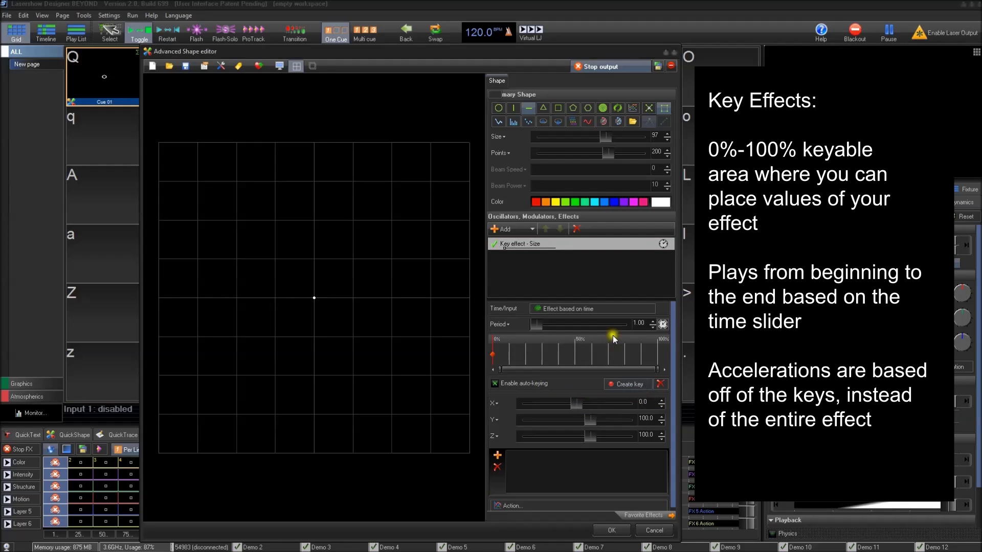
# - Key the X size at 100 at the 50% mark and at 50 at the 100% mark
pyautogui.click(575, 351)
pyautogui.doubleClick(644, 403)
pyautogui.write('100')
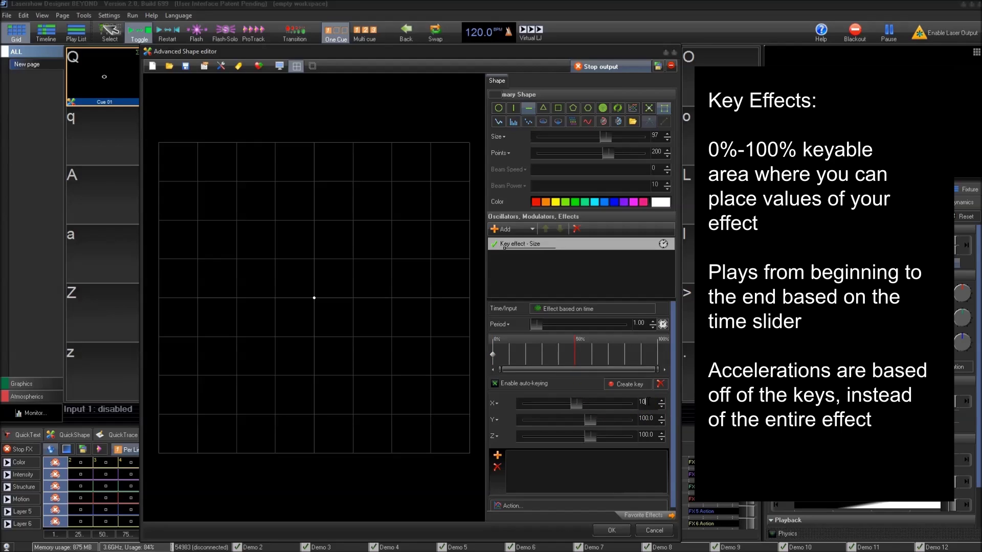
pyautogui.click(658, 354)
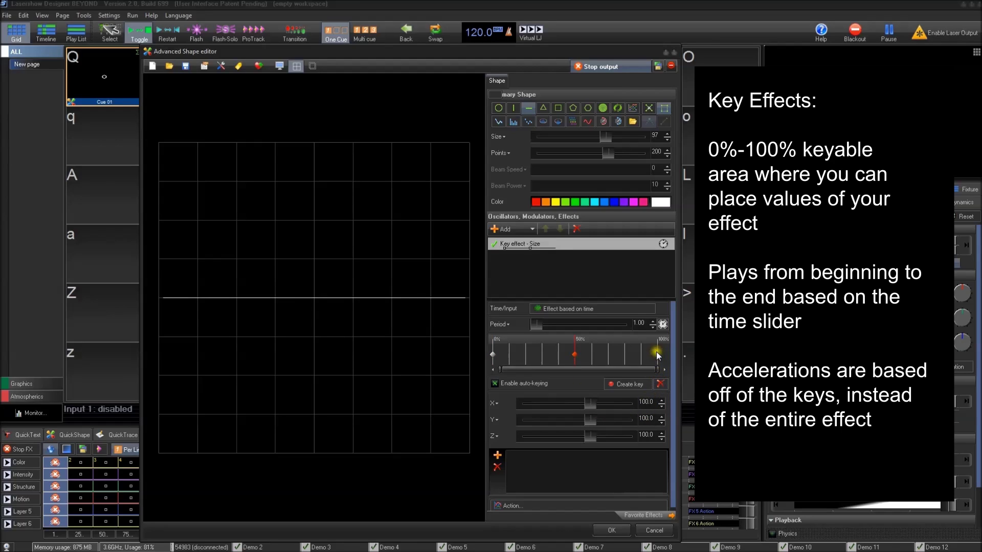
pyautogui.doubleClick(649, 403)
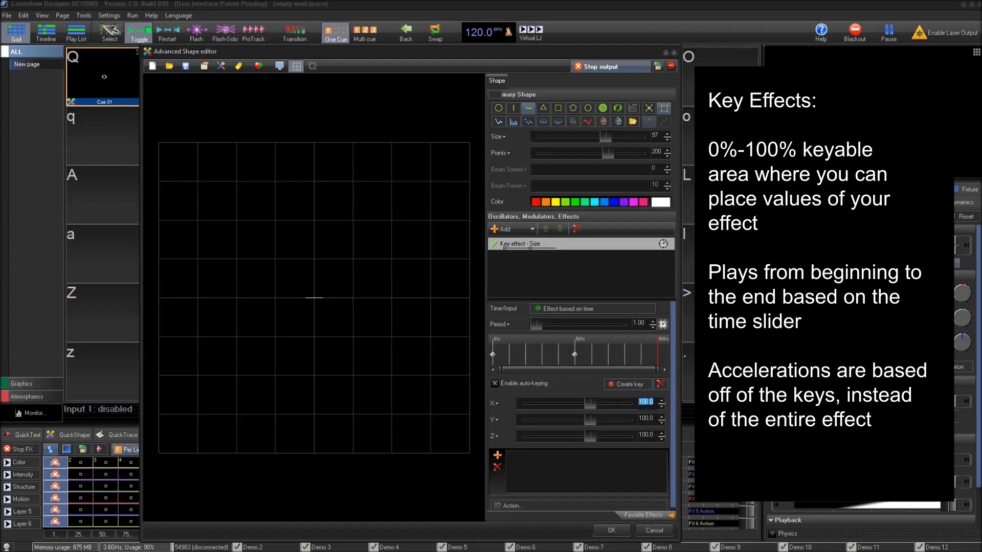
pyautogui.write('50')
pyautogui.press('Return')
# - Auto-key an X size of 1.9 near 27% of the timeline and turn off auto-keying
pyautogui.moveTo(616, 355); pyautogui.dragTo(537, 355)
pyautogui.moveTo(585, 410); pyautogui.dragTo(577, 407)
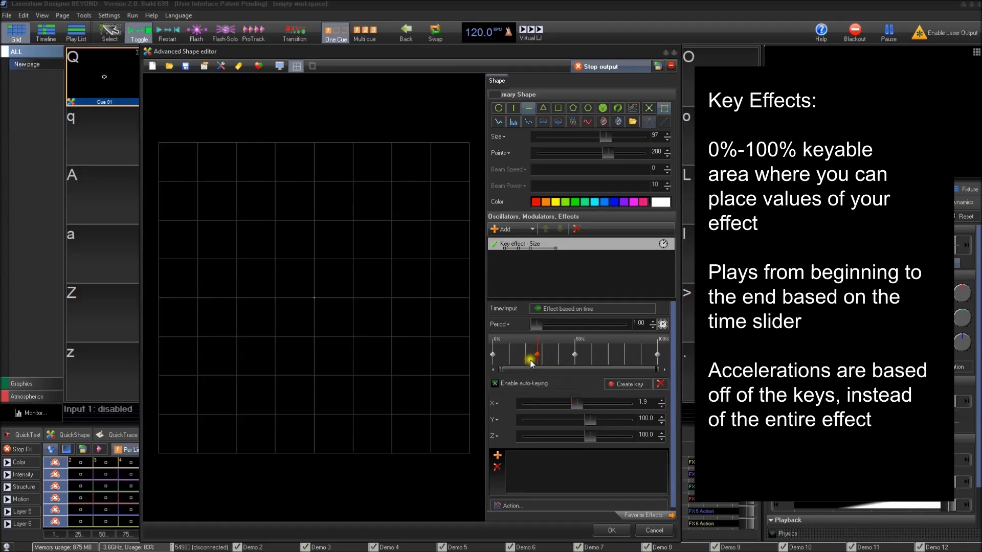
pyautogui.click(496, 384)
# - Manually create a key with an X size of 107 at about 77% of the timeline
pyautogui.click(619, 355)
pyautogui.moveTo(587, 405)
pyautogui.mouseDown()
pyautogui.moveTo(572, 406)
pyautogui.moveTo(594, 404)
pyautogui.mouseUp()
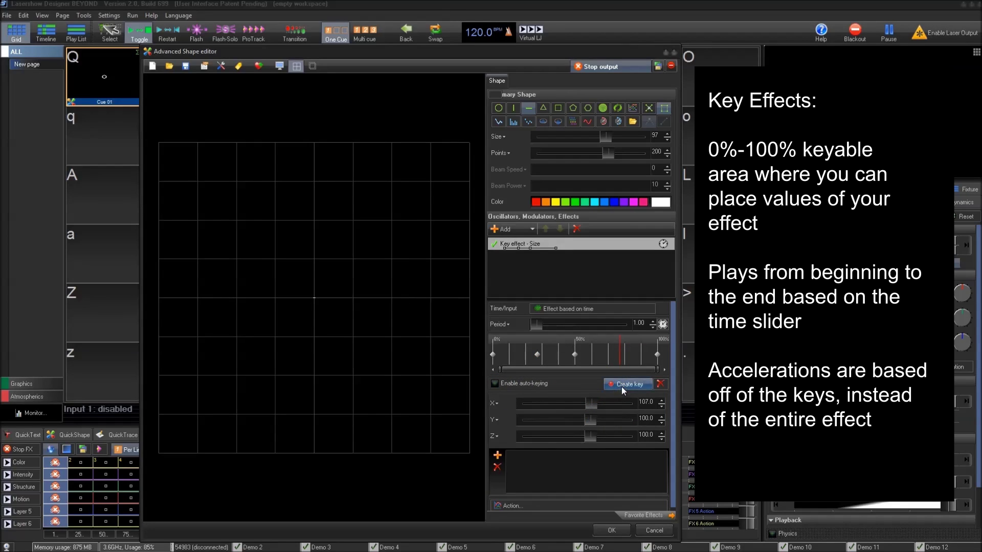
pyautogui.click(622, 387)
# - Delete the keys at 50%, about 77% and 100% from the Size effect's timeline
pyautogui.click(659, 356)
pyautogui.click(574, 357)
pyautogui.rightClick(576, 356)
pyautogui.click(582, 361)
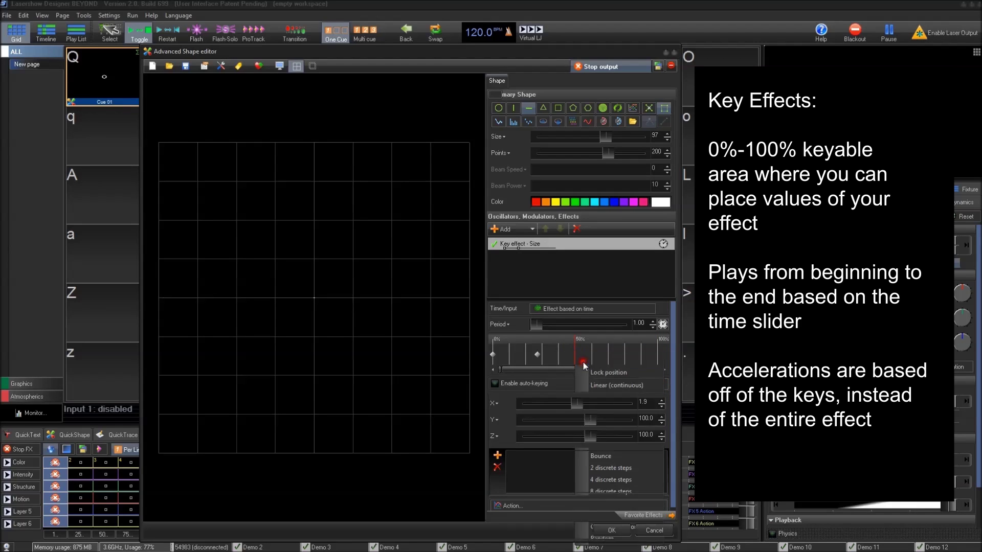
# - Lock the position of the key near 27% and try to move it along the timeline
pyautogui.click(537, 356)
pyautogui.rightClick(537, 356)
pyautogui.click(551, 377)
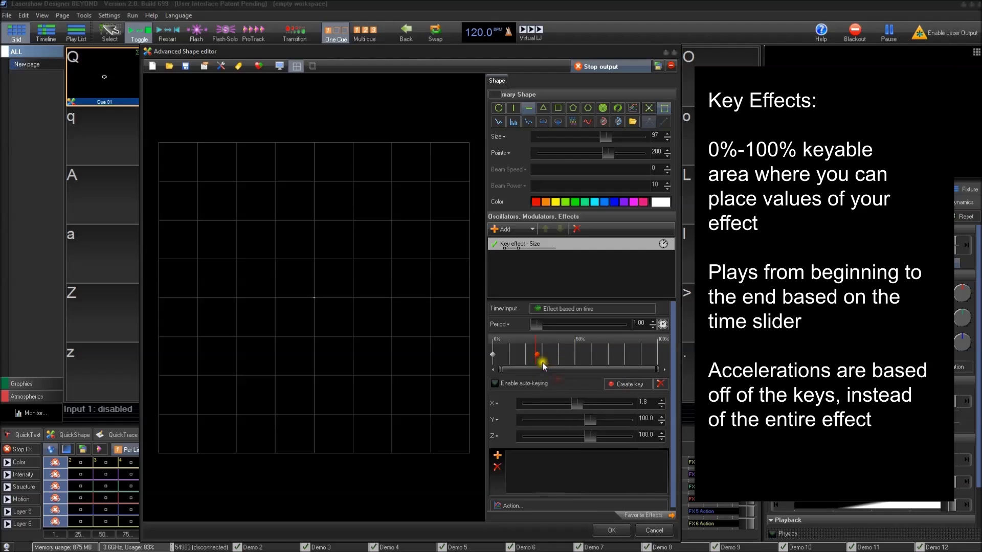
pyautogui.moveTo(541, 358)
pyautogui.mouseDown()
pyautogui.moveTo(481, 367)
pyautogui.moveTo(533, 374)
pyautogui.moveTo(537, 357)
pyautogui.moveTo(558, 366)
pyautogui.moveTo(552, 361)
pyautogui.mouseUp()
# - Unlock the position of the key near 27% and delete both remaining keys
pyautogui.rightClick(540, 360)
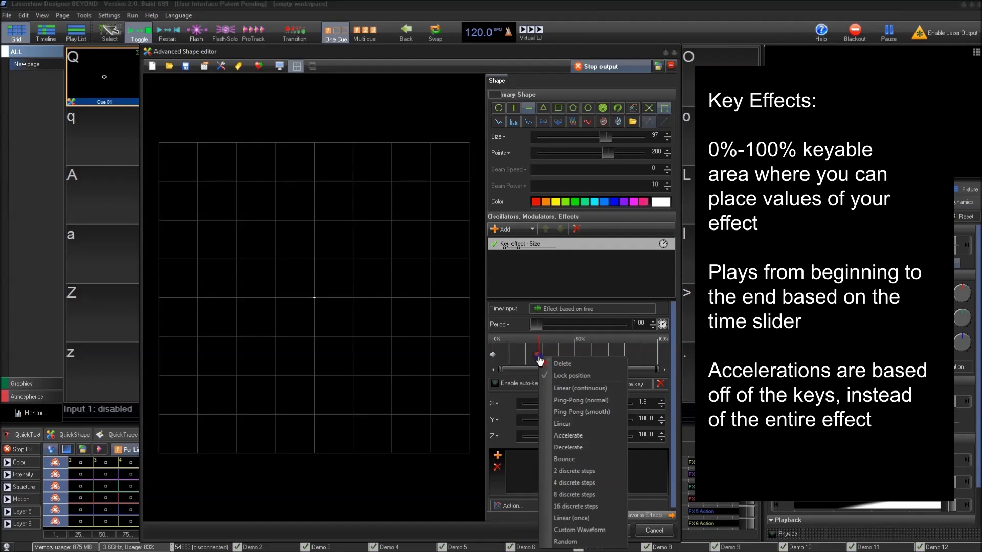
pyautogui.click(555, 374)
pyautogui.rightClick(540, 358)
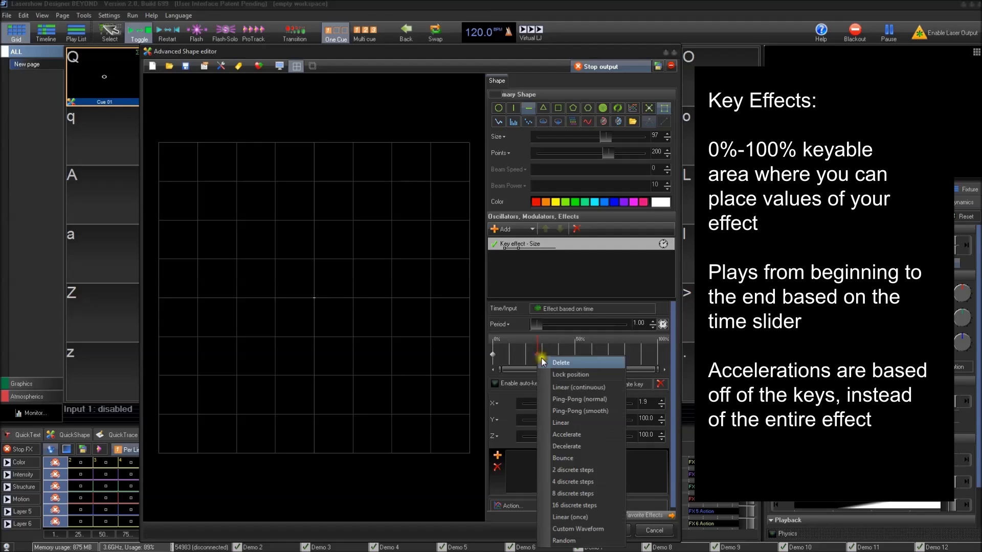
pyautogui.click(558, 358)
pyautogui.rightClick(495, 356)
pyautogui.click(498, 358)
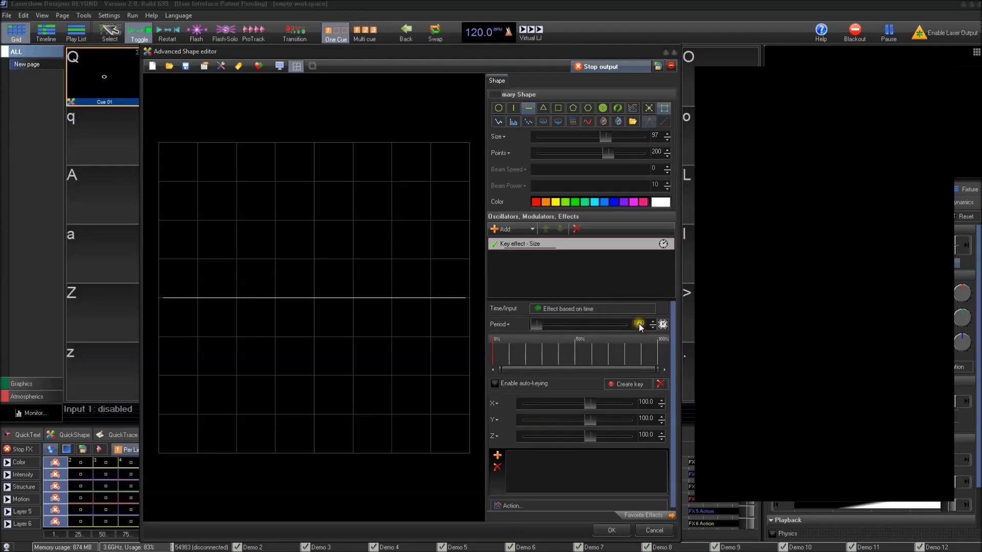
# - Remove the Size key effect from the line shape
pyautogui.click(640, 364)
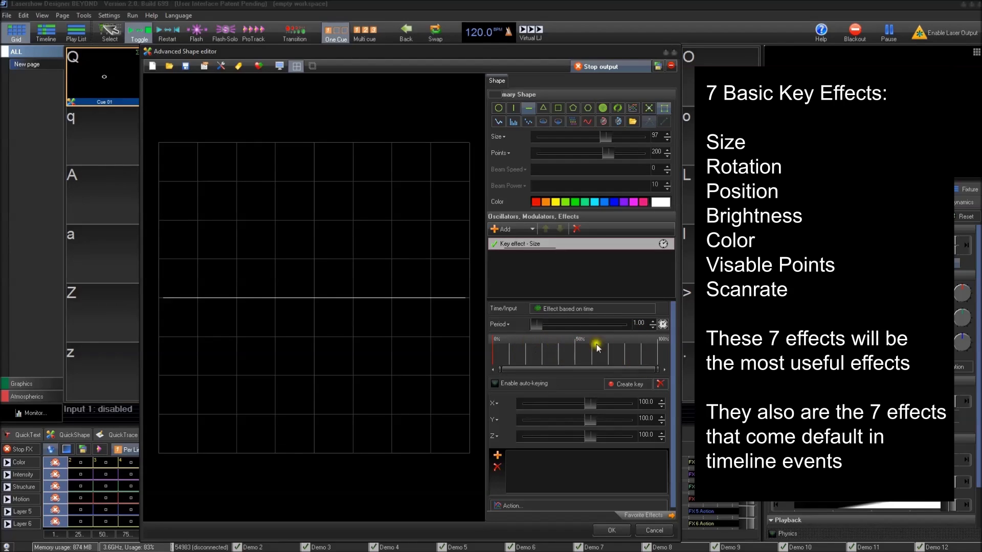
pyautogui.click(532, 383)
pyautogui.click(536, 272)
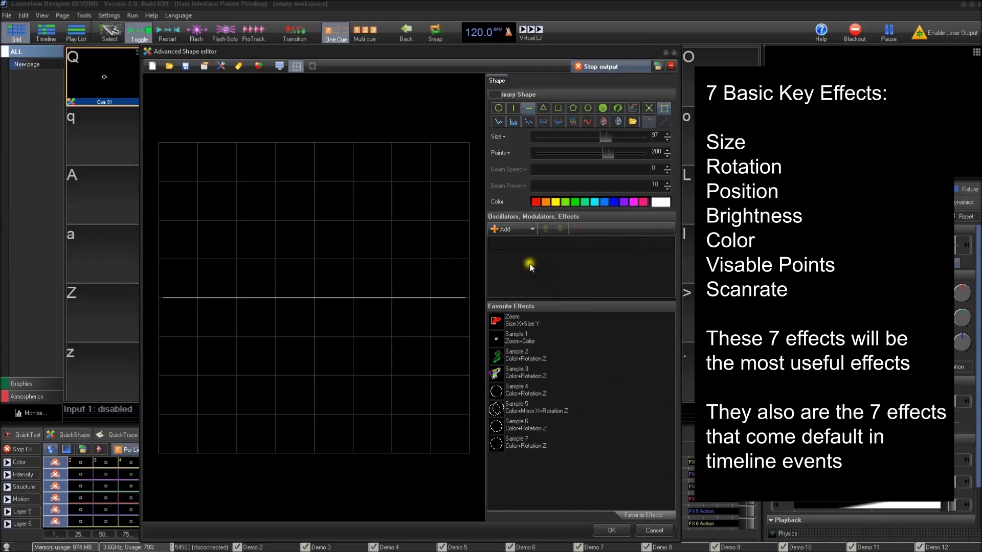
# - Add a Size key effect and a Rotation key effect to the line shape
pyautogui.click(520, 229)
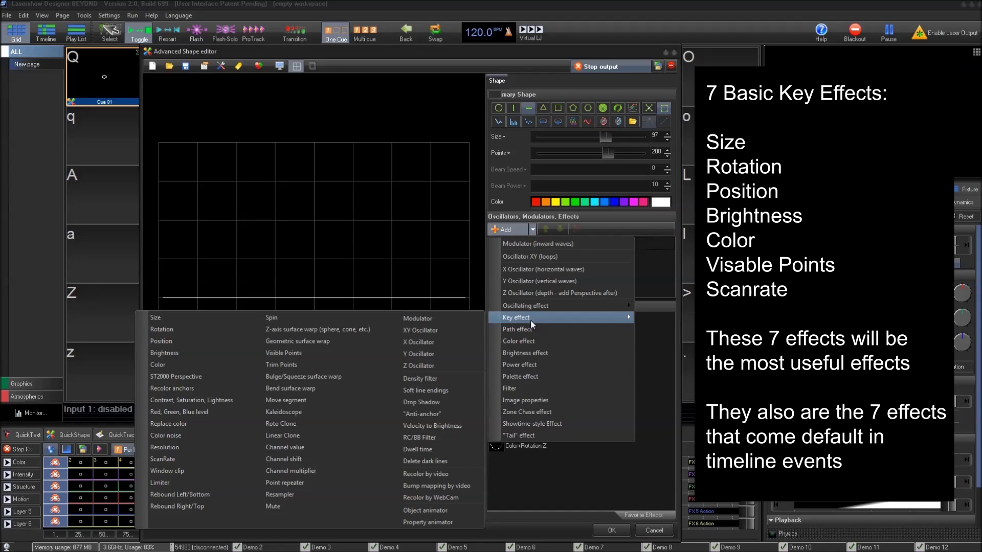
pyautogui.click(216, 314)
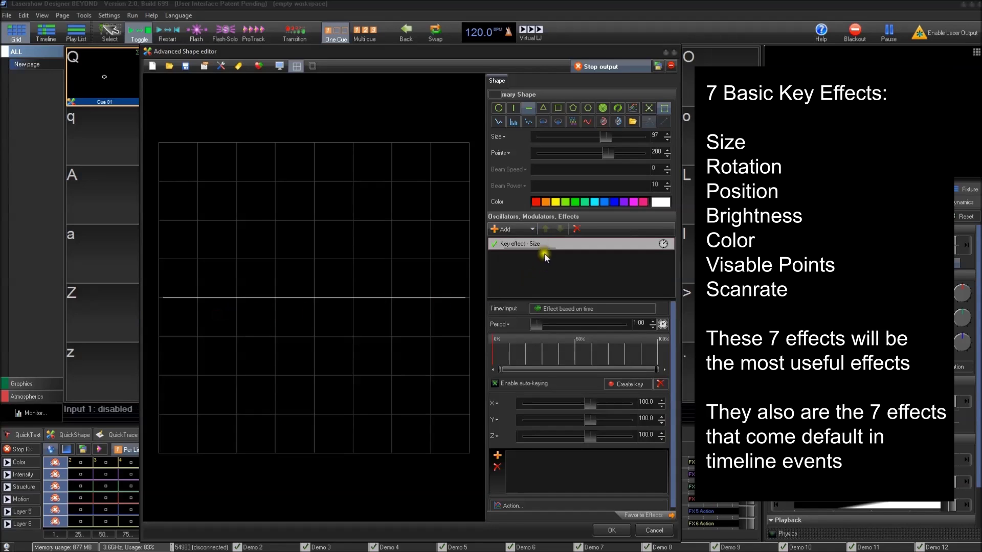
pyautogui.click(523, 232)
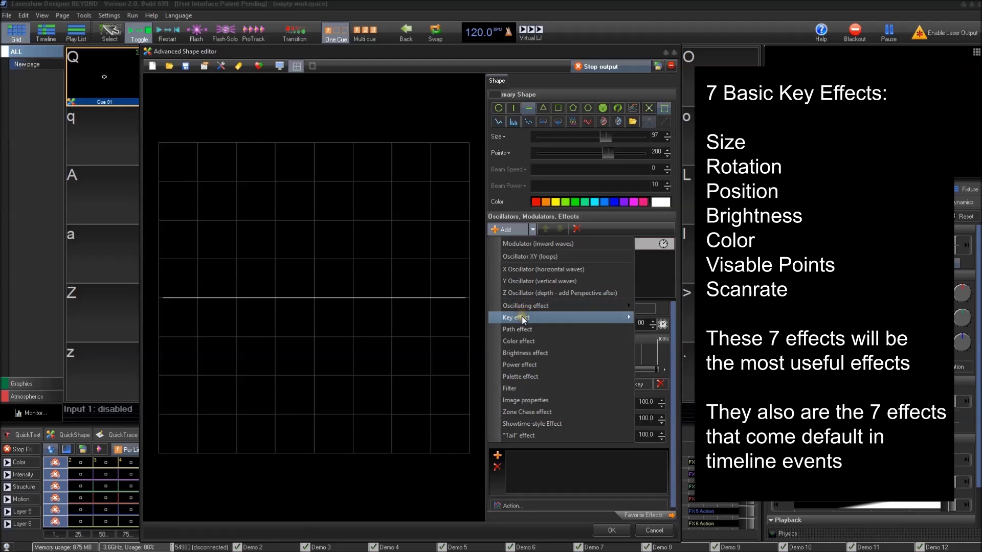
pyautogui.moveTo(522, 317)
pyautogui.click(185, 339)
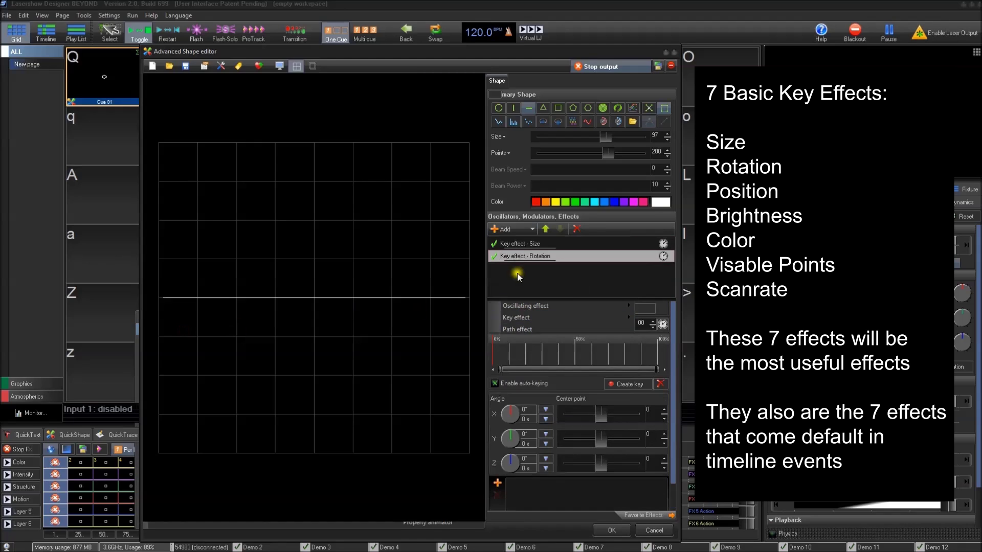
# - Add a Position key effect and a Brightness key effect to the line shape
pyautogui.click(502, 230)
pyautogui.moveTo(529, 320)
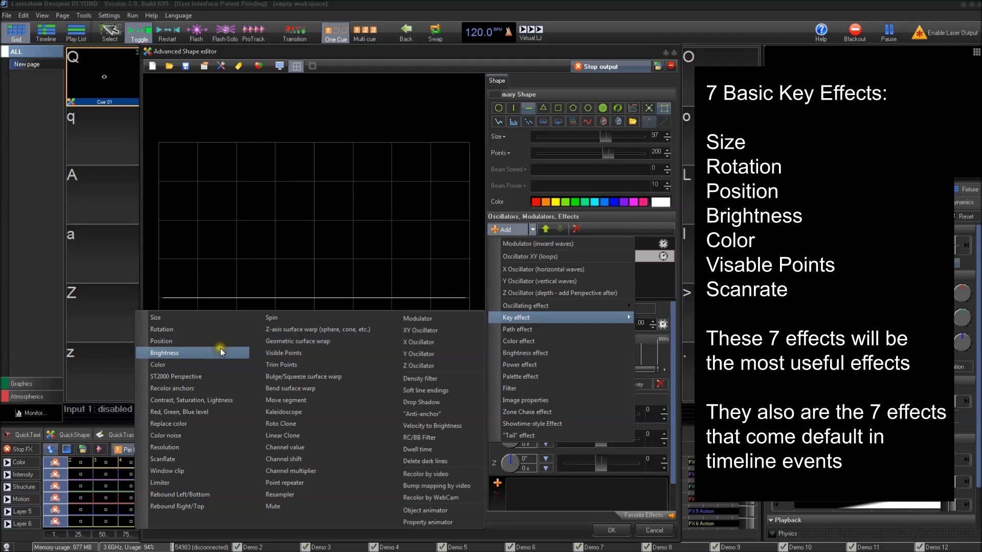
pyautogui.click(221, 350)
pyautogui.click(503, 231)
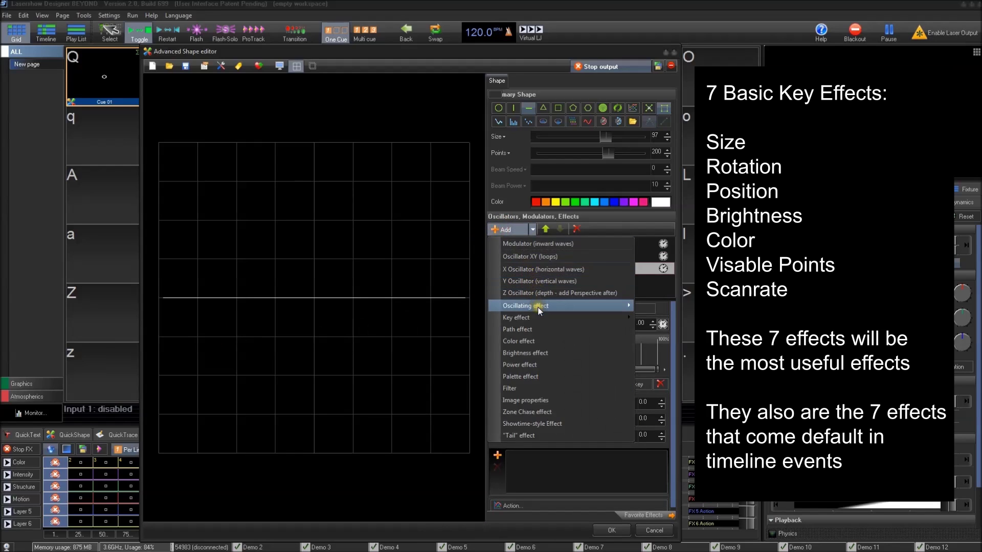
pyautogui.moveTo(532, 316)
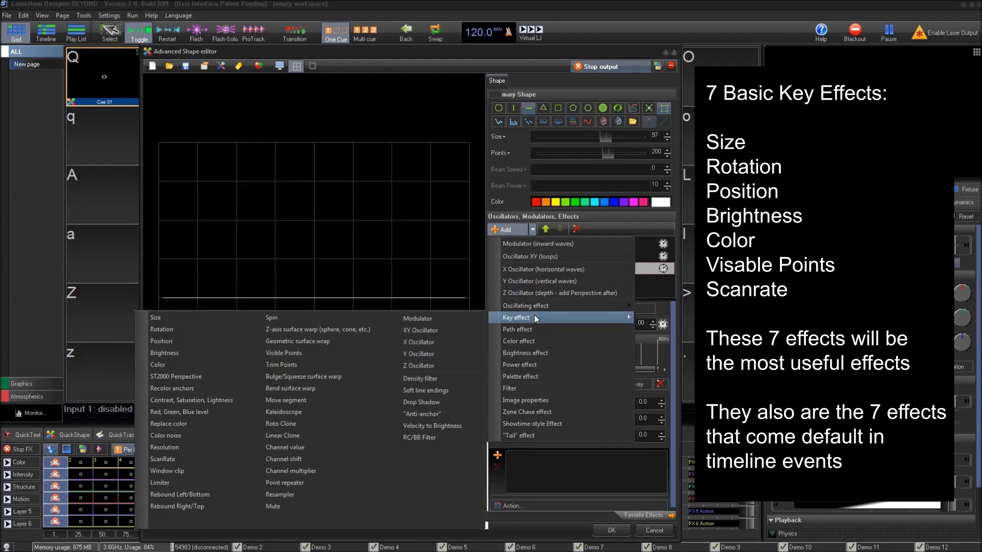
pyautogui.click(246, 353)
# - Add a Color key effect and a Visible Points key effect to the line shape
pyautogui.click(504, 230)
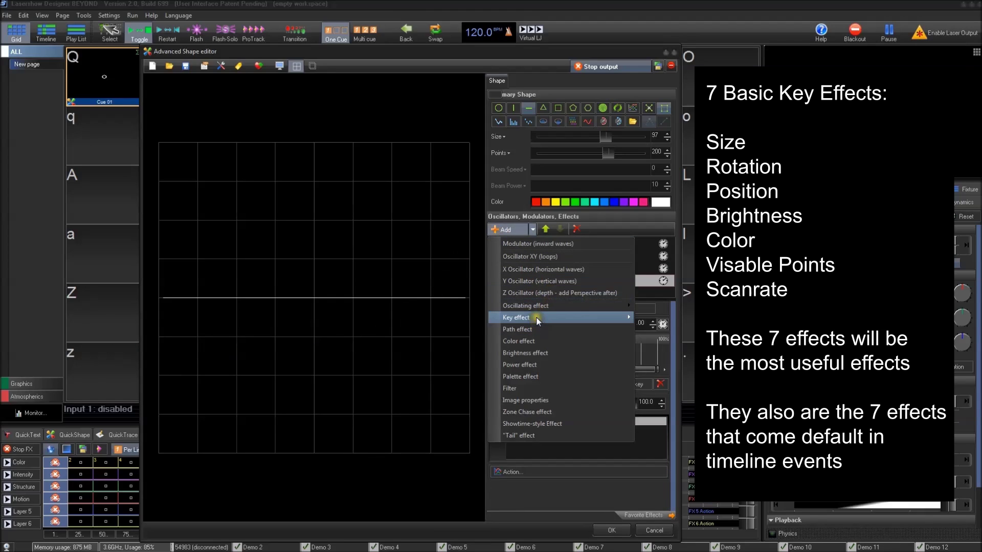
pyautogui.moveTo(527, 318)
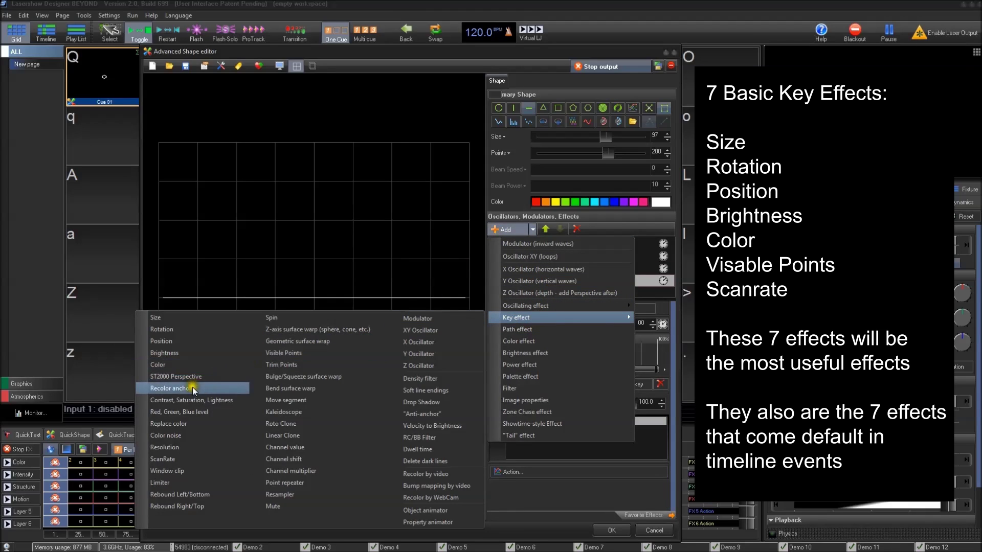
pyautogui.click(194, 366)
pyautogui.click(514, 230)
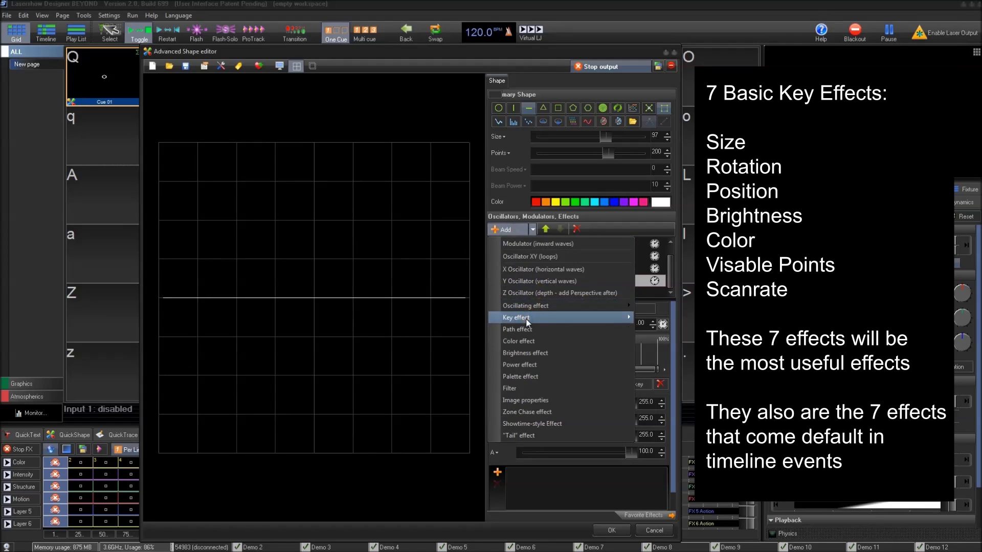
pyautogui.moveTo(525, 318)
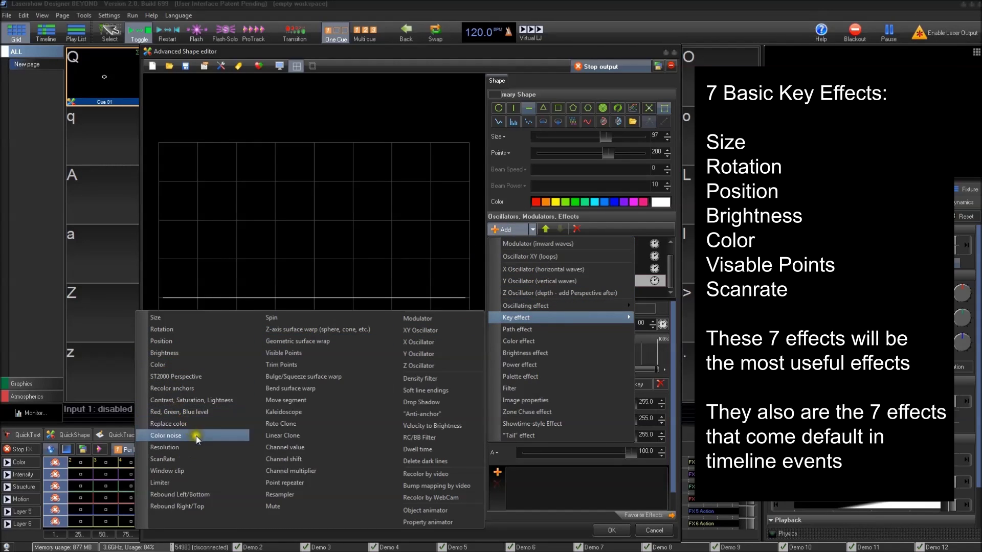
pyautogui.click(317, 353)
# - Add a ScanRate key effect and enlarge the effects list so all seven key effects fit
pyautogui.click(521, 229)
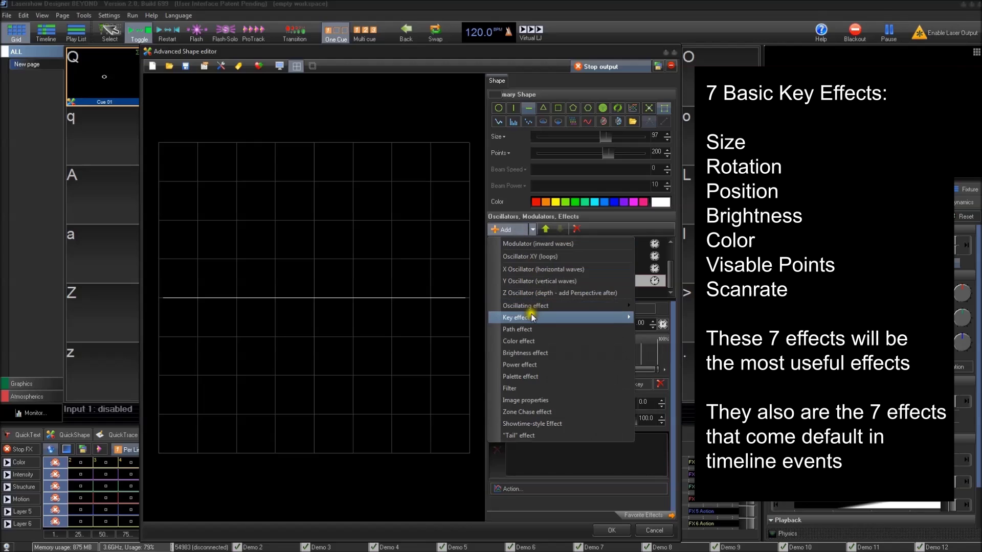
pyautogui.moveTo(529, 316)
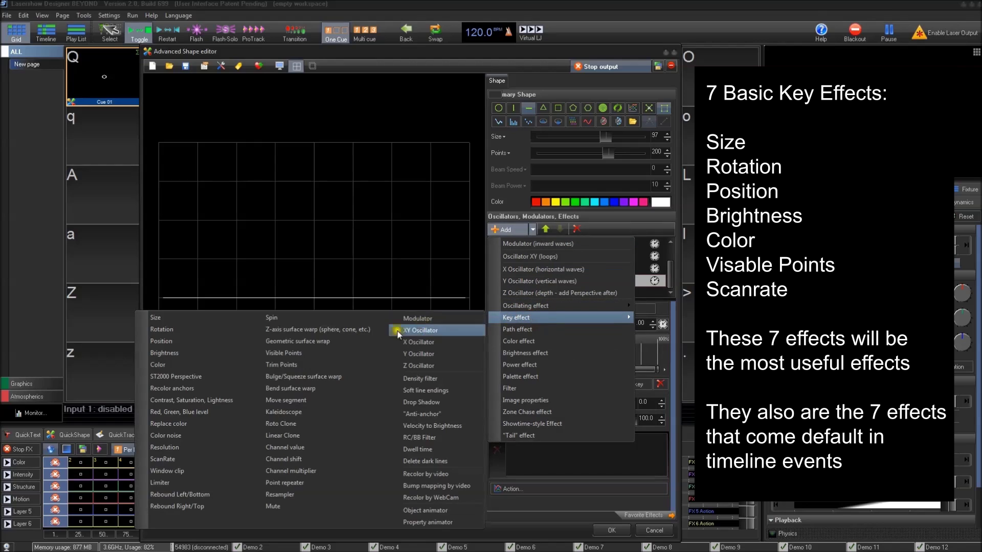
pyautogui.click(198, 458)
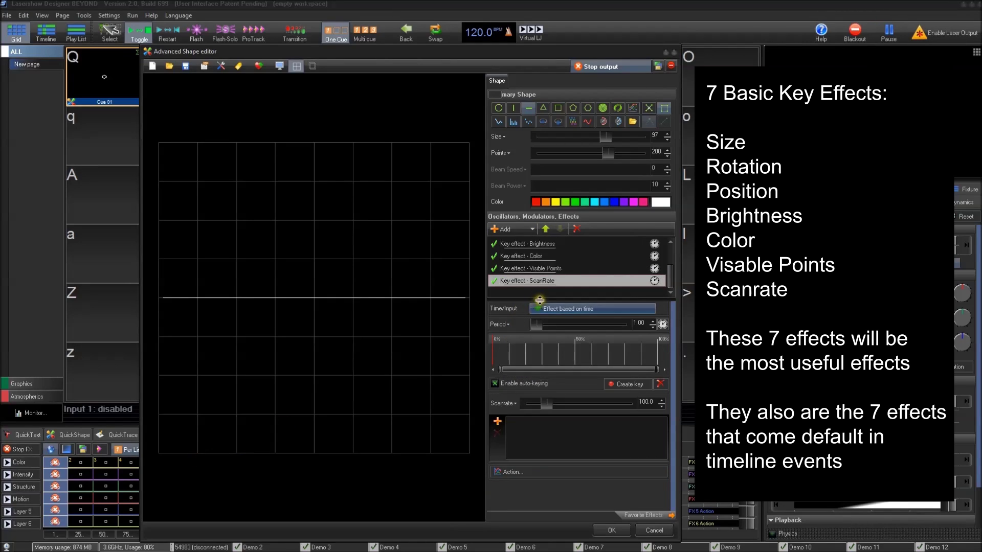
pyautogui.moveTo(540, 299); pyautogui.dragTo(529, 342)
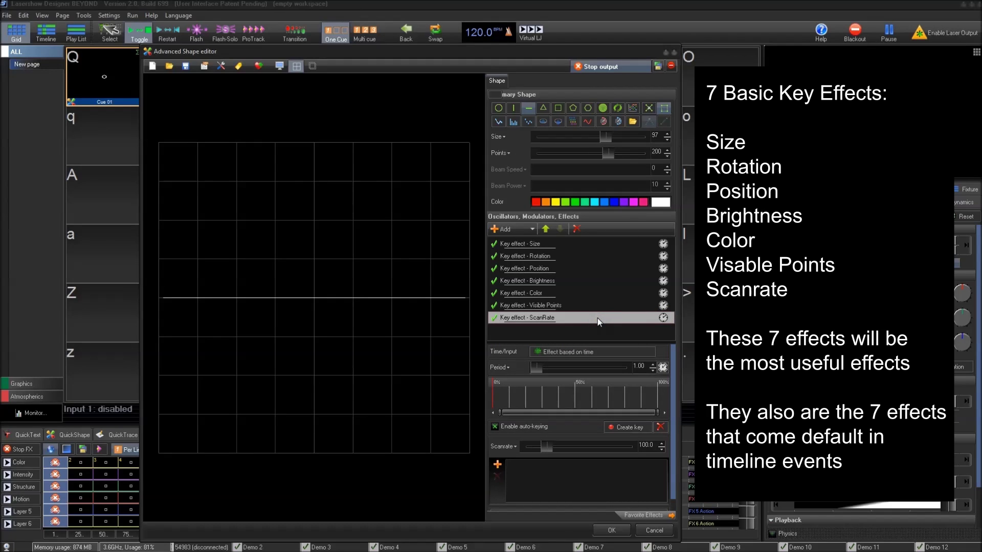
# - In the Size key effect, set X and Y to 0 for the key at 0% of the timeline
pyautogui.click(546, 306)
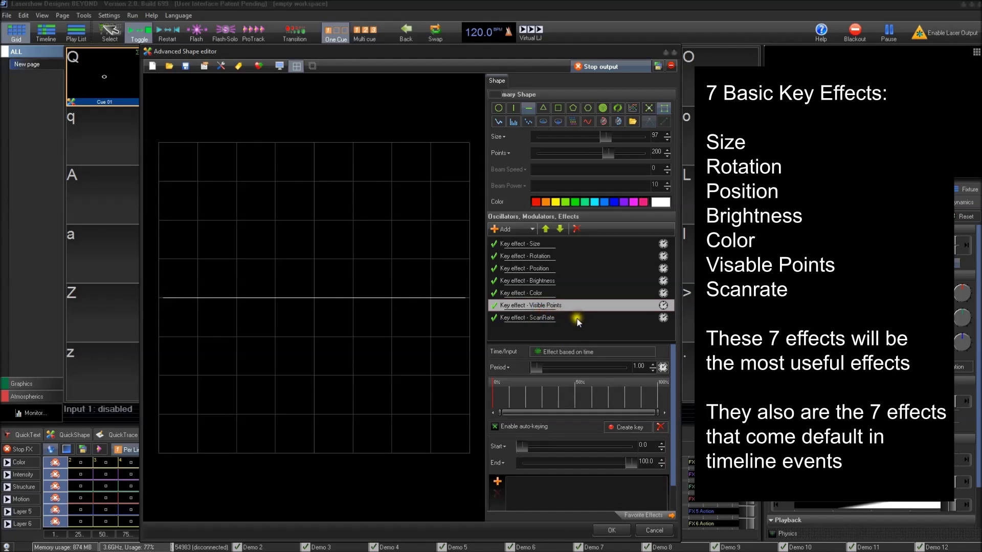
pyautogui.click(533, 245)
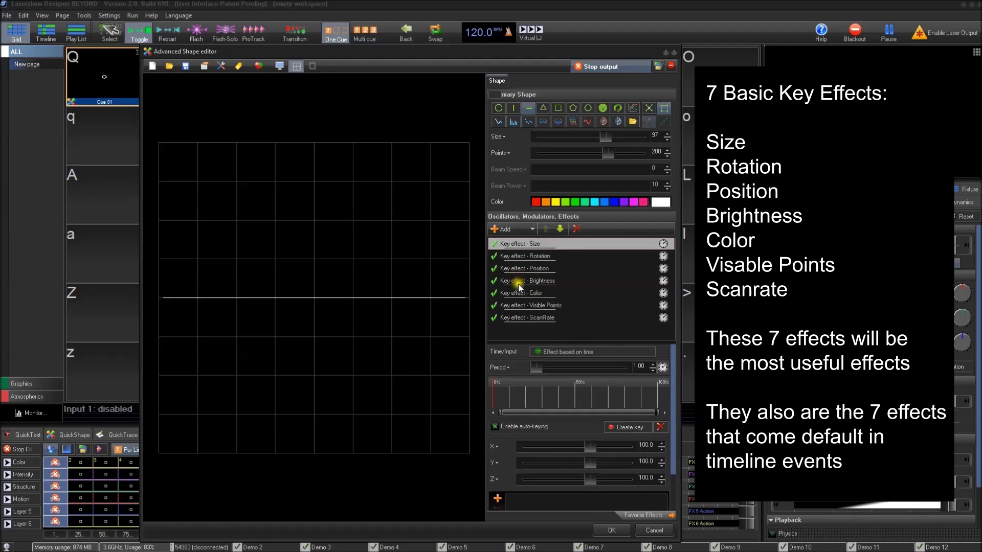
pyautogui.click(560, 245)
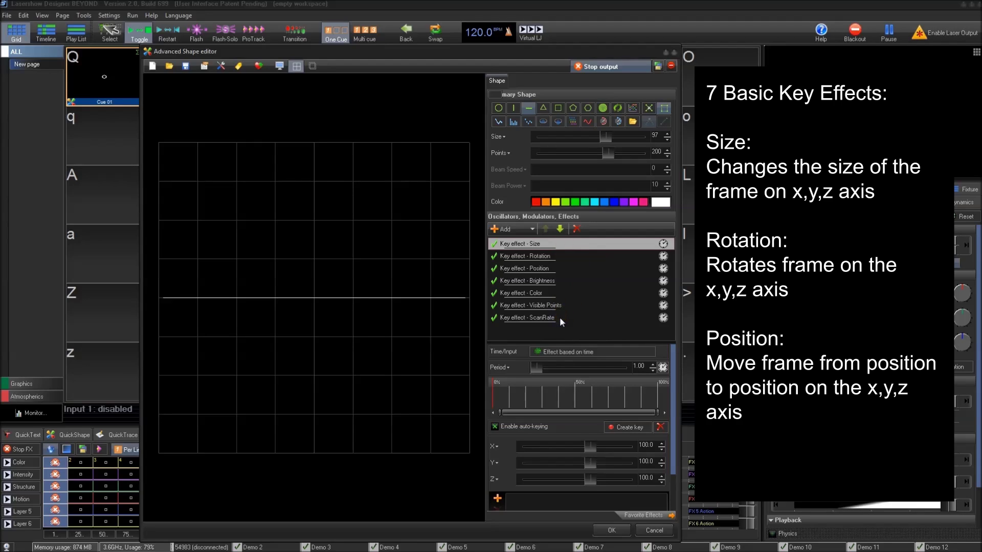
pyautogui.moveTo(590, 448)
pyautogui.mouseDown()
pyautogui.moveTo(576, 446)
pyautogui.moveTo(586, 452)
pyautogui.mouseUp()
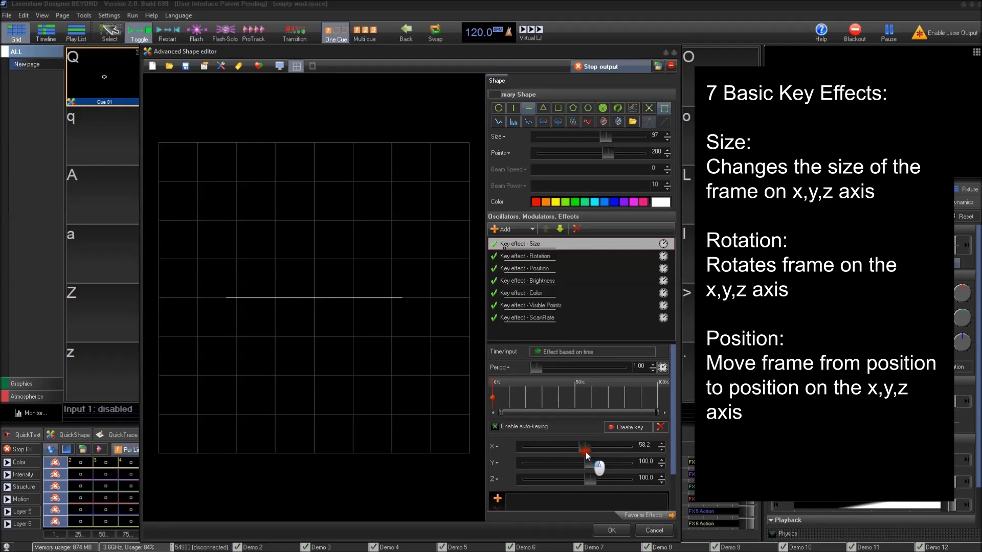
pyautogui.click(650, 447)
pyautogui.write('0')
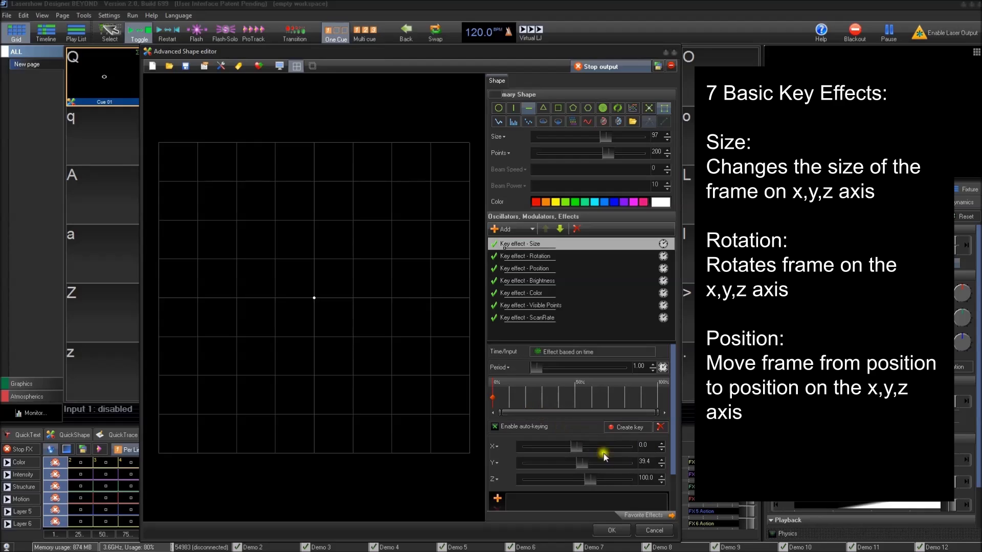
pyautogui.click(653, 463)
pyautogui.click(648, 462)
# - Set the X size to 100 for the Size effect's key at 100% of the timeline
pyautogui.click(646, 448)
pyautogui.write('1')
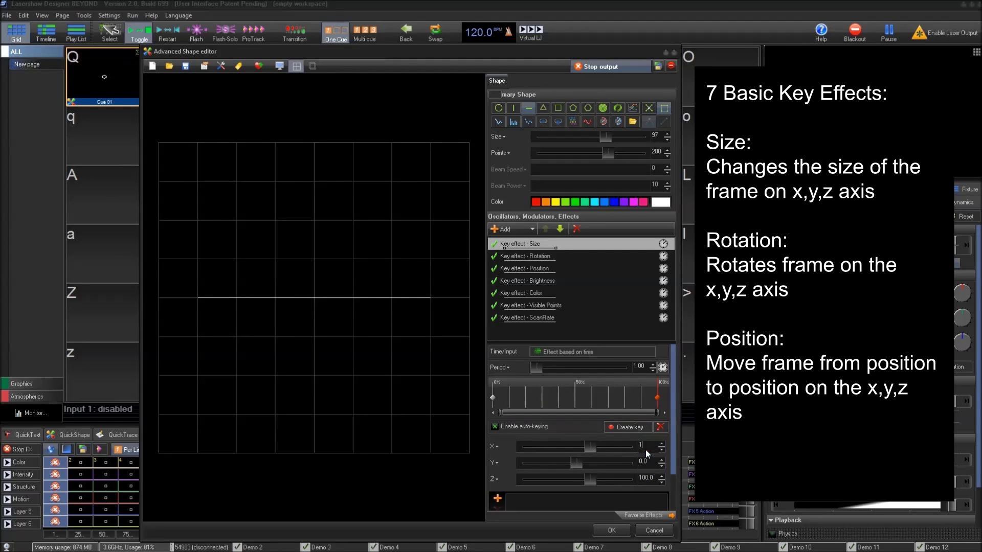
pyautogui.write('00')
pyautogui.click(280, 302)
pyautogui.click(498, 404)
# - Animate the line's Z angle in the Rotation key effect with keys at 0%, 100% and 50%, using -30° at 50%
pyautogui.click(540, 256)
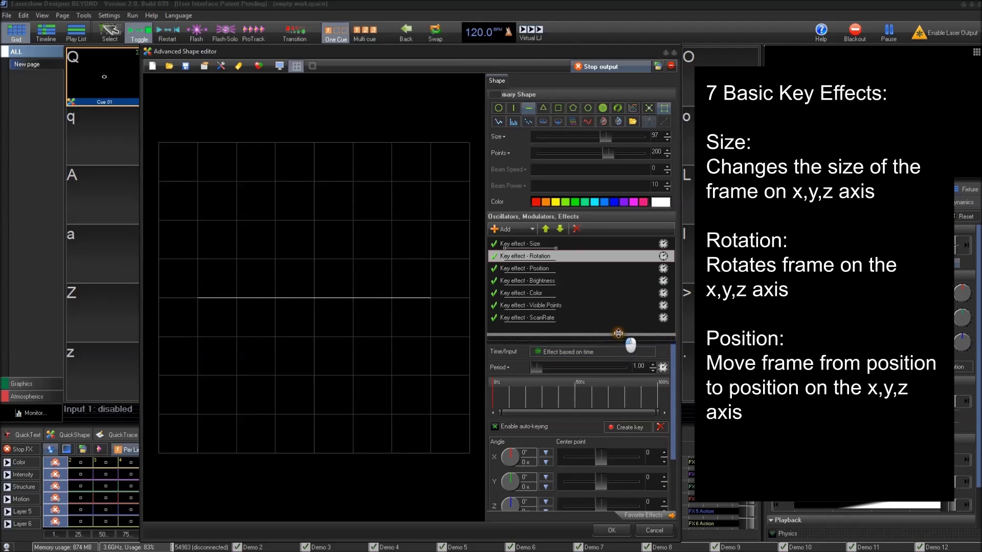
pyautogui.moveTo(615, 341); pyautogui.dragTo(614, 333)
pyautogui.click(492, 388)
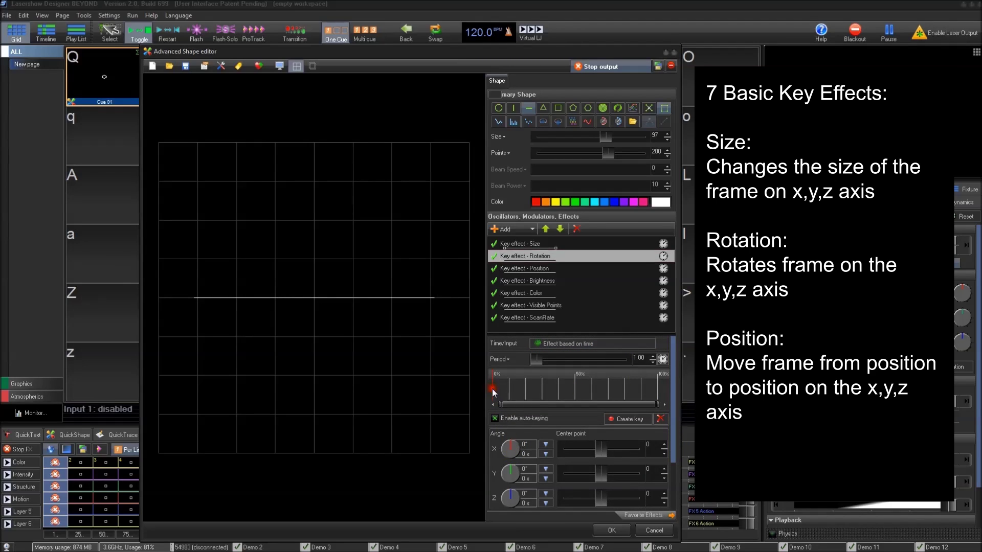
pyautogui.moveTo(508, 496); pyautogui.dragTo(522, 454)
pyautogui.click(658, 391)
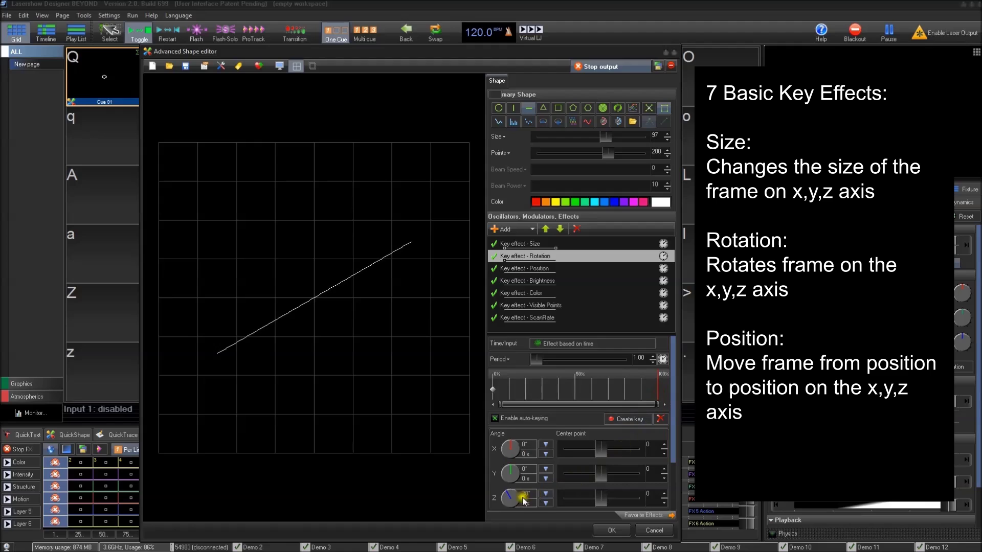
pyautogui.moveTo(521, 499); pyautogui.dragTo(509, 536)
pyautogui.click(585, 389)
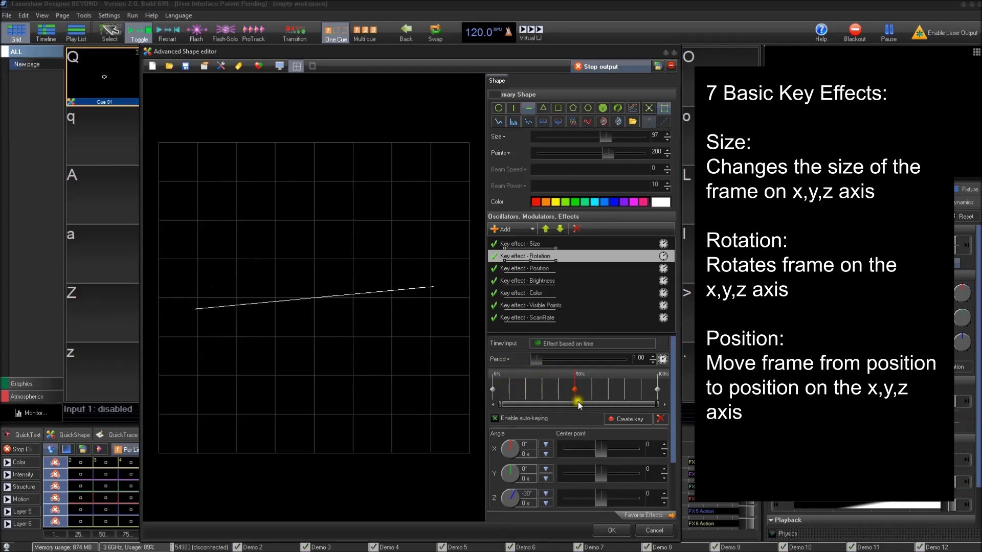
# - In the Position key effect, create keys at 0% and 100% with X about -59.2 and a key at 50% with X 0
pyautogui.click(539, 269)
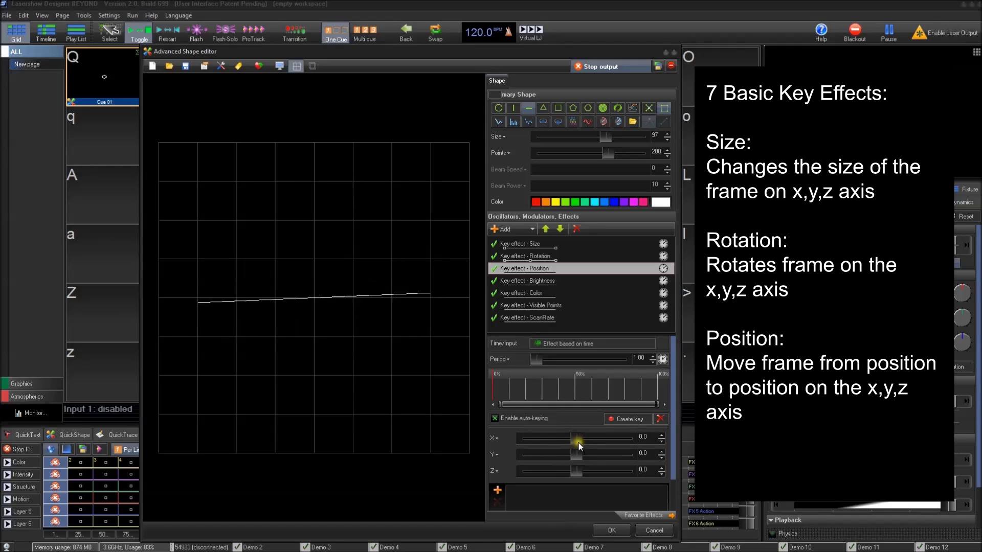
pyautogui.moveTo(570, 440); pyautogui.dragTo(561, 438)
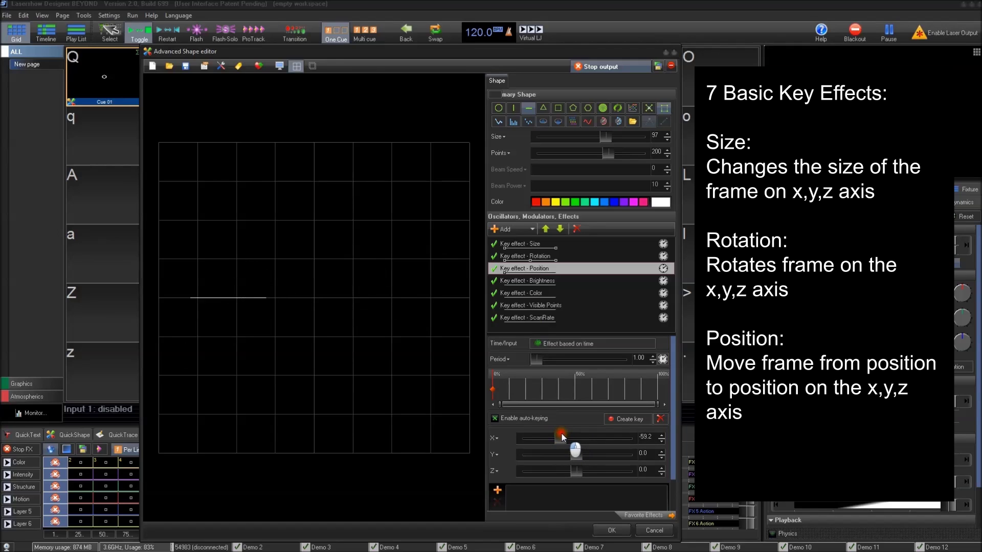
pyautogui.click(657, 387)
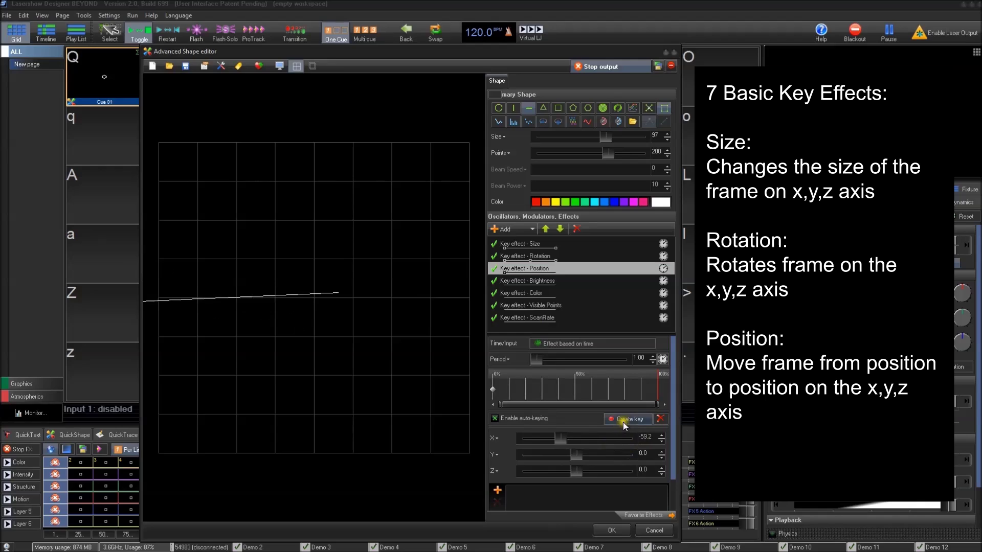
pyautogui.click(627, 420)
pyautogui.rightClick(582, 439)
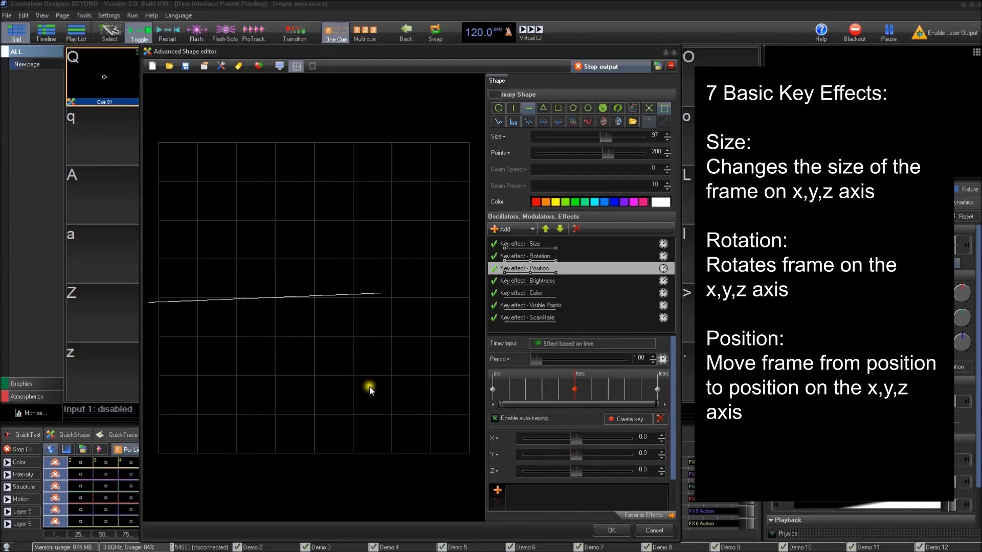
pyautogui.click(495, 389)
pyautogui.click(575, 389)
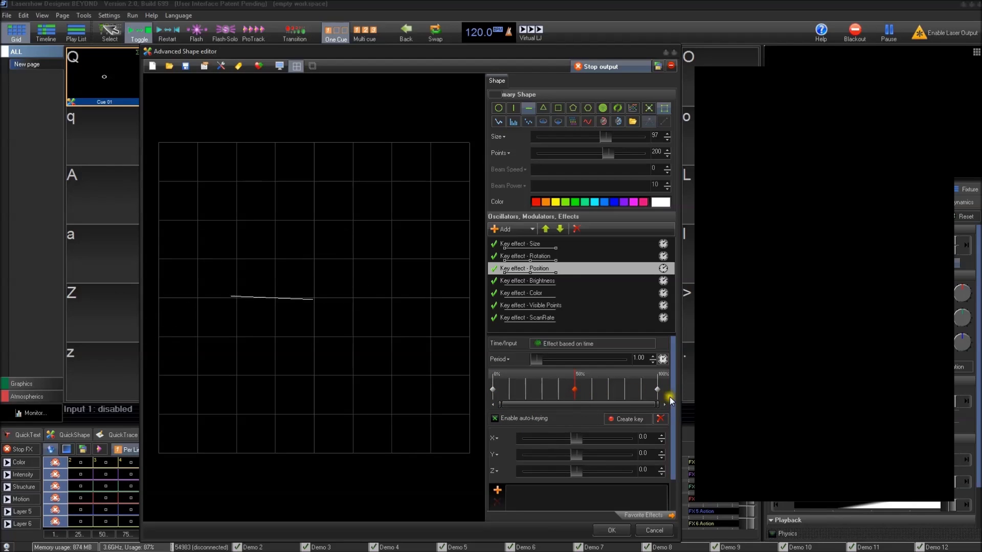
# - In the Brightness key effect, set brightness to 0 at 0% and to 100 at 10% of the timeline
pyautogui.click(566, 282)
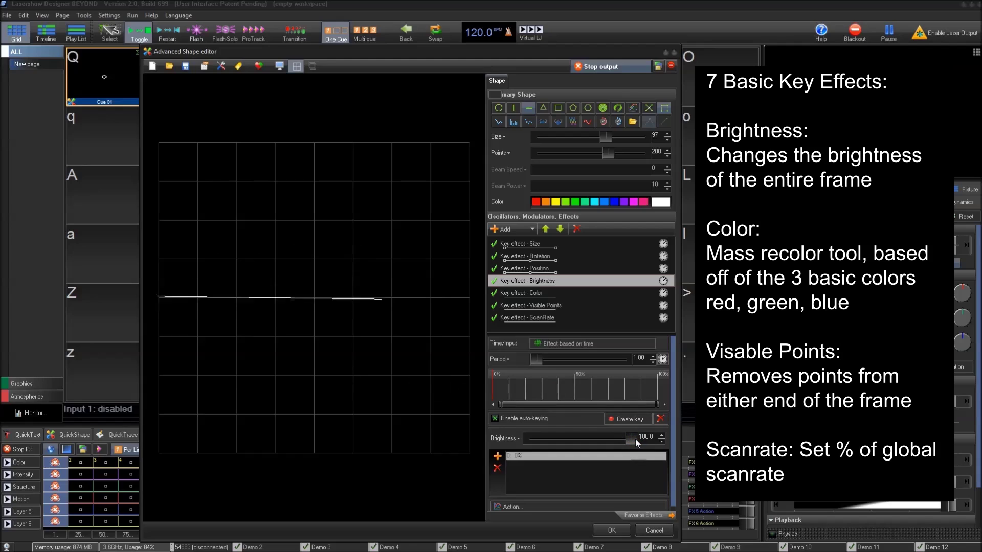
pyautogui.moveTo(634, 439); pyautogui.dragTo(471, 433)
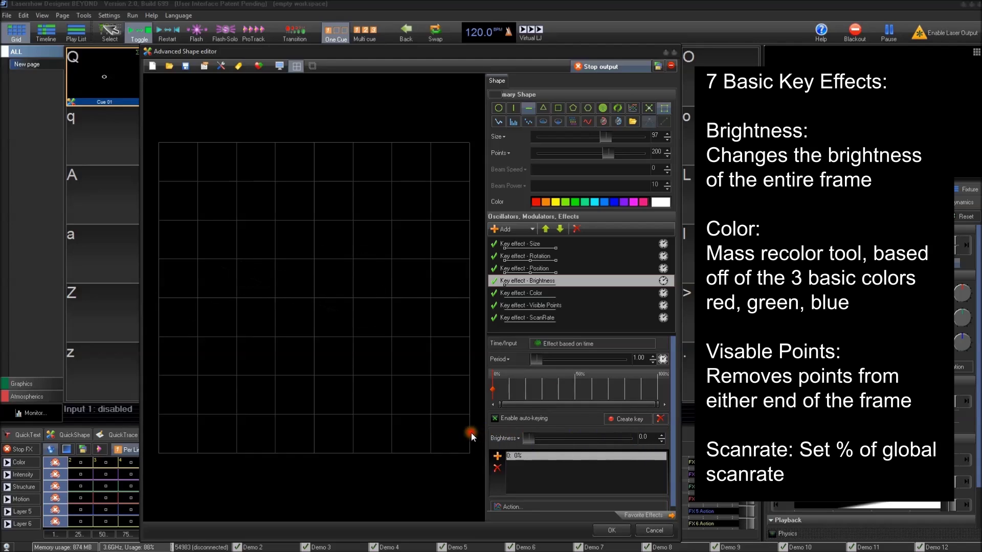
pyautogui.click(509, 389)
pyautogui.moveTo(529, 439); pyautogui.dragTo(632, 438)
# - Create a Brightness key of 100 at 90% and turn the brightness fully down at 100% of the timeline
pyautogui.click(641, 388)
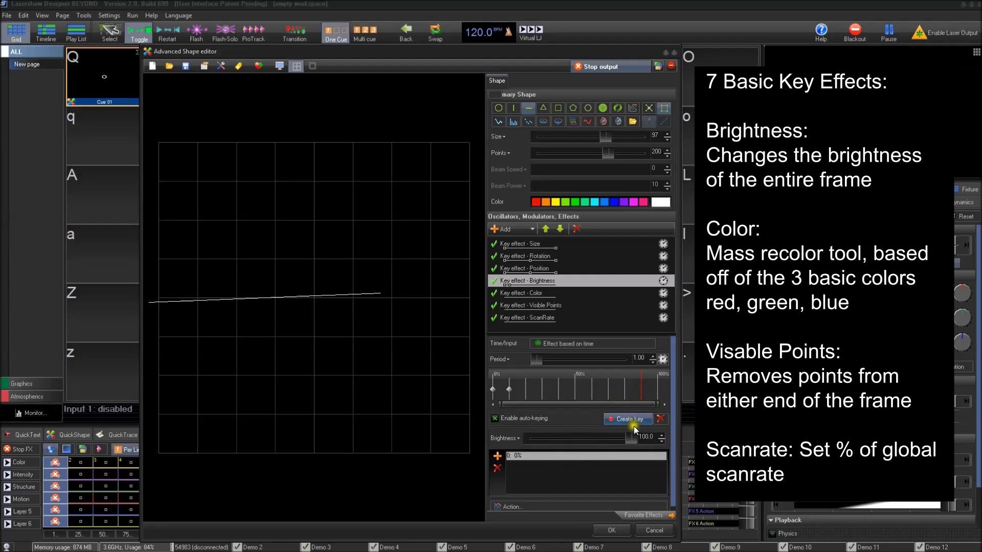
pyautogui.click(630, 420)
pyautogui.click(661, 393)
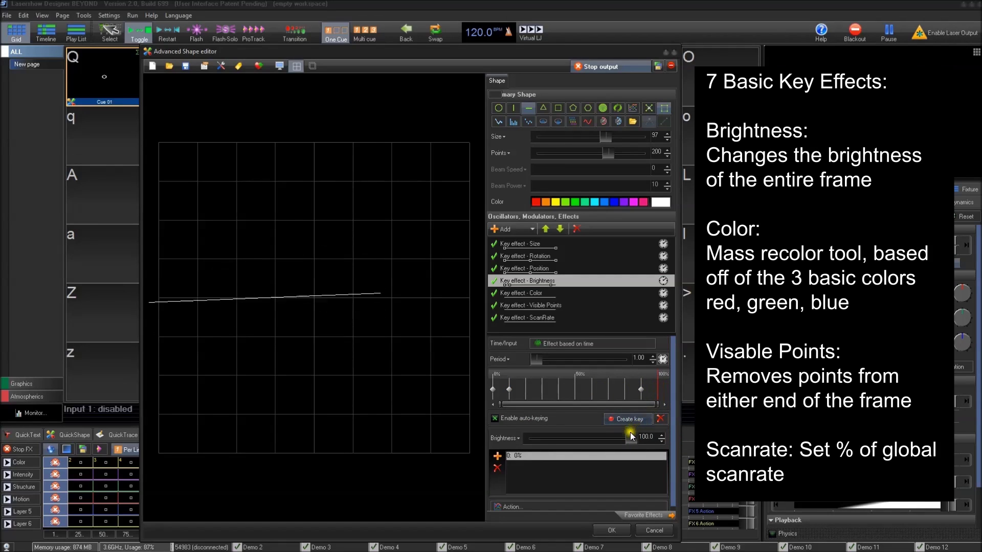
pyautogui.moveTo(631, 438); pyautogui.dragTo(499, 441)
# - Try different alpha, blue, green and red levels in the Color key effect at 0% and restore red, green and blue to 255
pyautogui.click(505, 296)
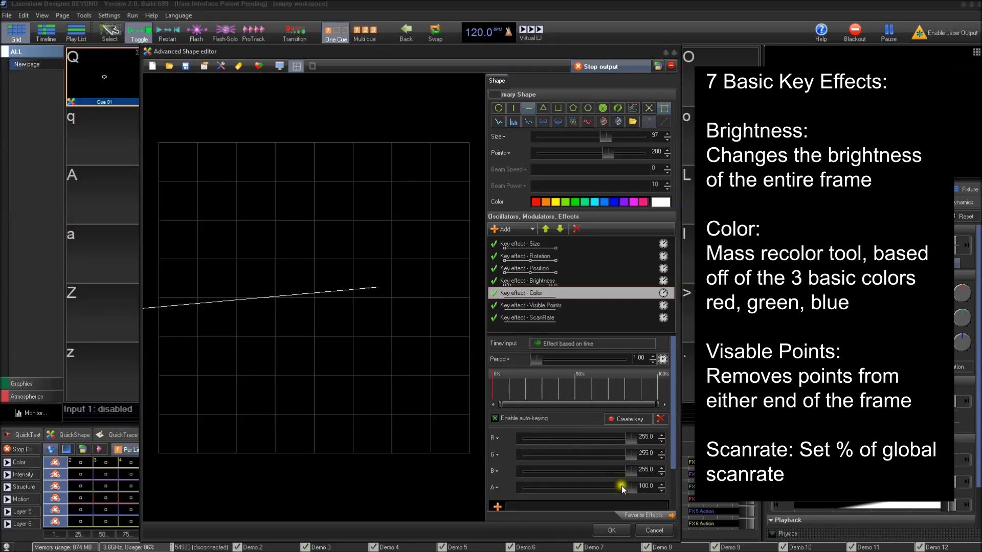
pyautogui.moveTo(628, 487)
pyautogui.mouseDown()
pyautogui.moveTo(506, 489)
pyautogui.moveTo(624, 470)
pyautogui.moveTo(448, 468)
pyautogui.moveTo(665, 465)
pyautogui.mouseUp()
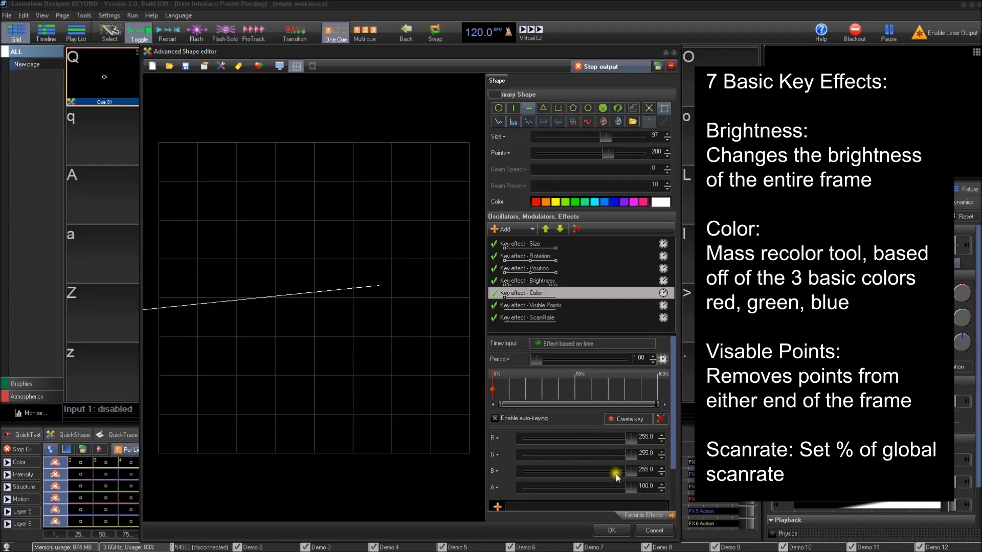
pyautogui.moveTo(592, 474); pyautogui.dragTo(631, 470)
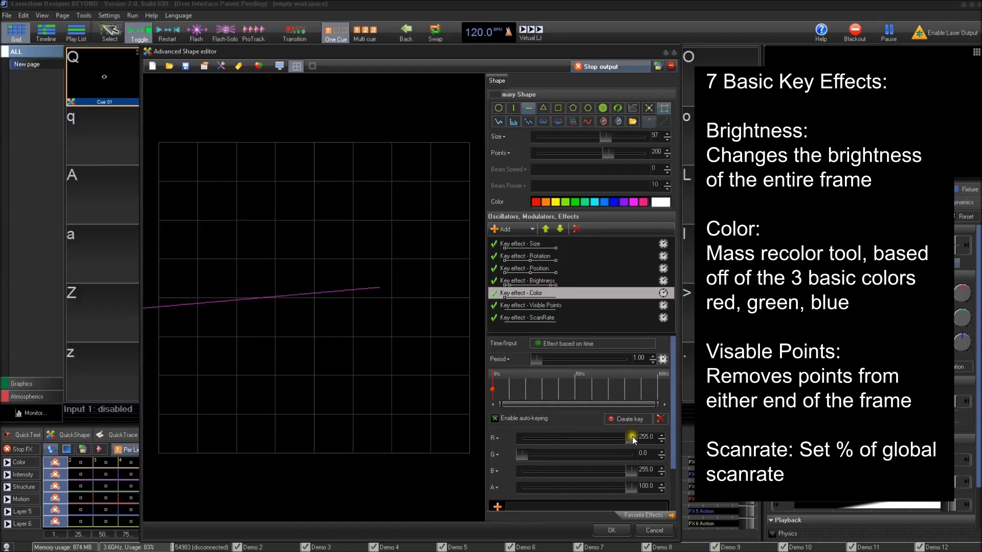
pyautogui.moveTo(549, 447); pyautogui.dragTo(576, 438)
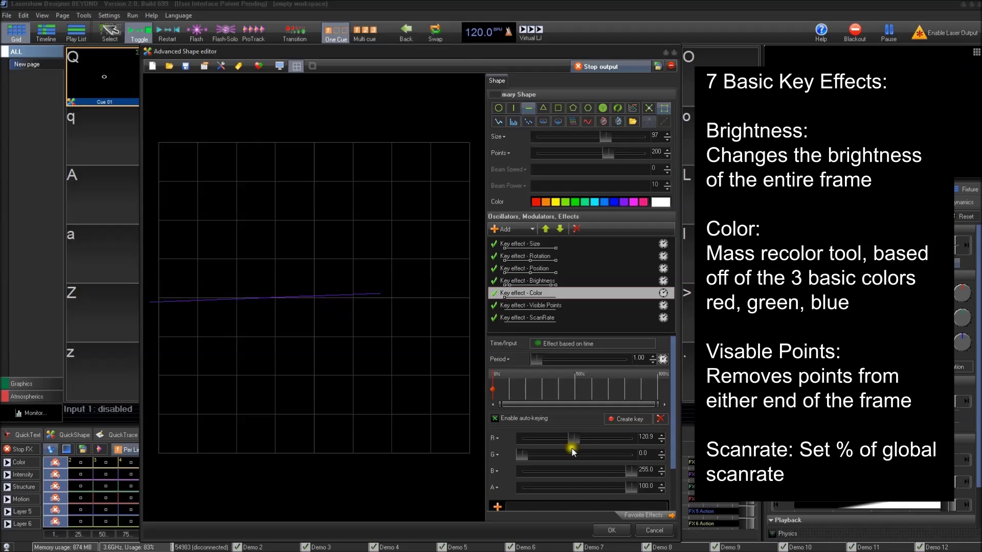
pyautogui.click(582, 438)
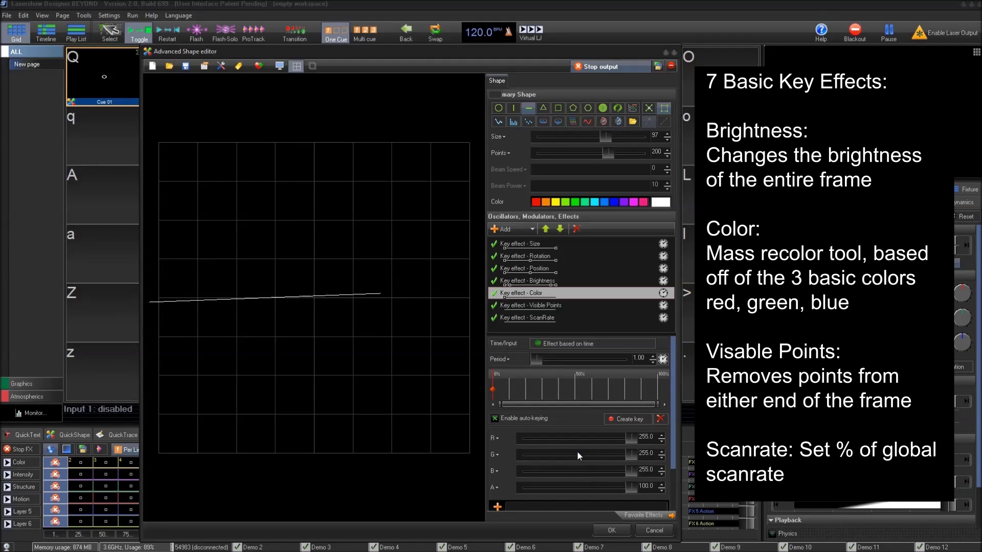
# - Recolor the line shape red and restore it to white using the color palette
pyautogui.click(560, 304)
pyautogui.click(537, 201)
pyautogui.click(665, 204)
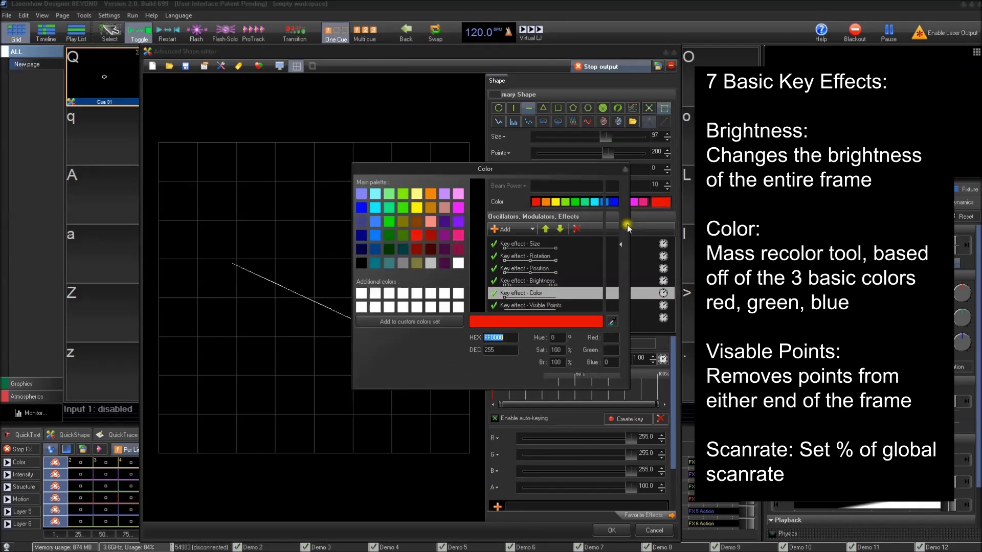
pyautogui.click(447, 262)
pyautogui.click(455, 265)
pyautogui.click(455, 264)
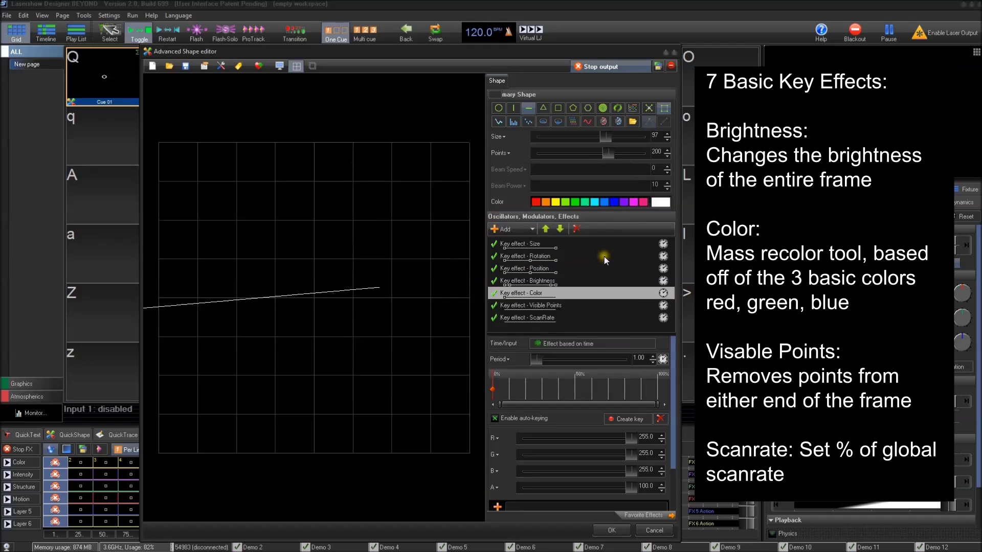
# - In the Visible Points key effect, set End to 0 at 0% and to 100 at 20% of the timeline
pyautogui.click(544, 305)
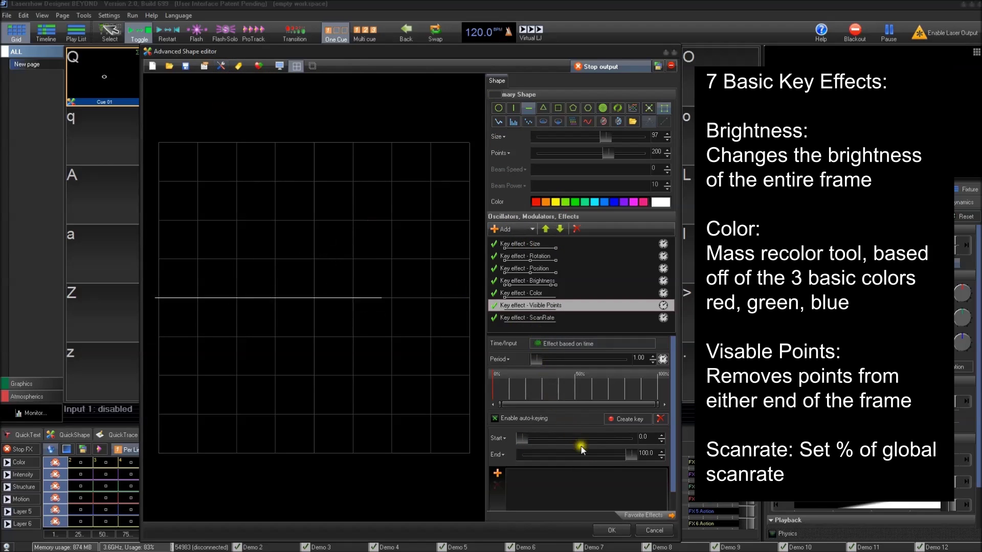
pyautogui.click(590, 457)
pyautogui.moveTo(590, 456); pyautogui.dragTo(539, 468)
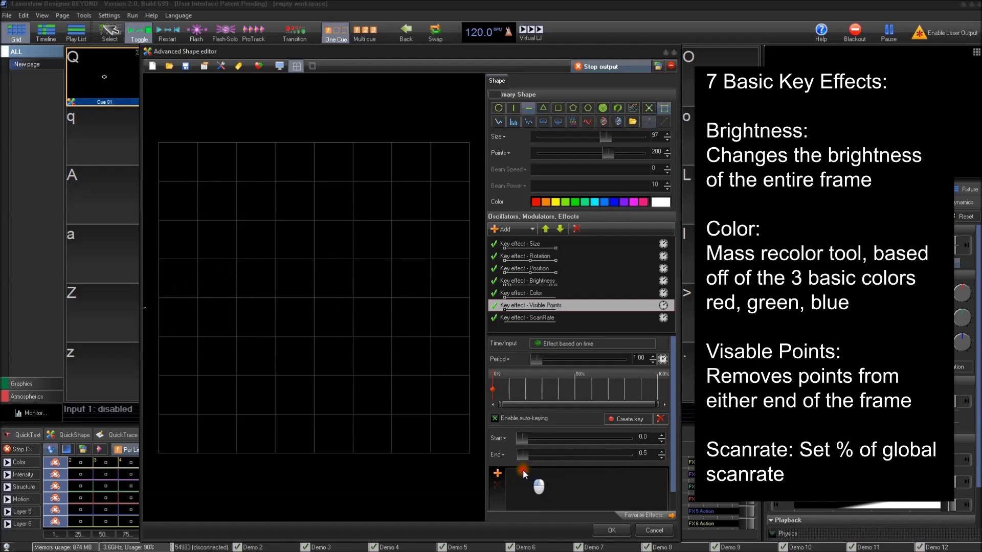
pyautogui.click(526, 385)
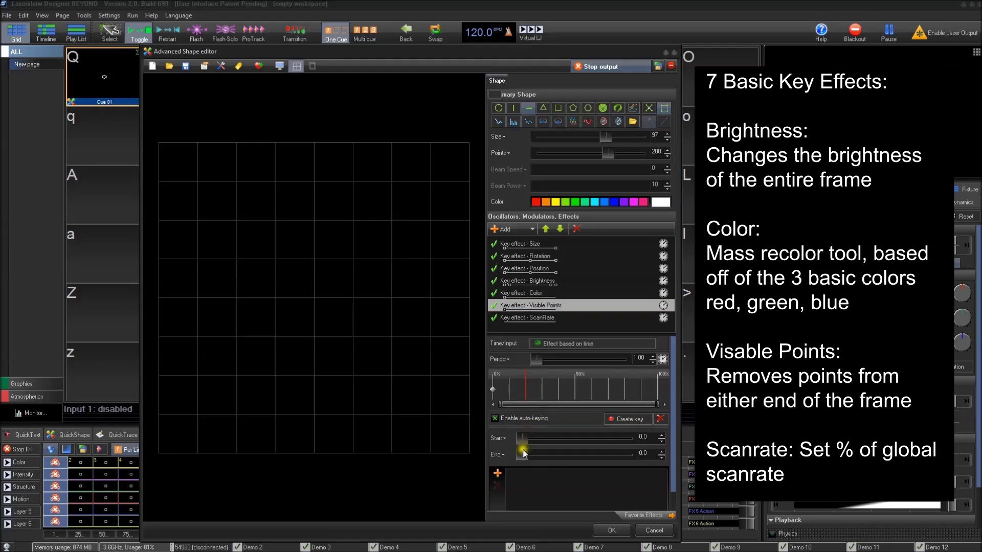
pyautogui.moveTo(522, 455); pyautogui.dragTo(632, 454)
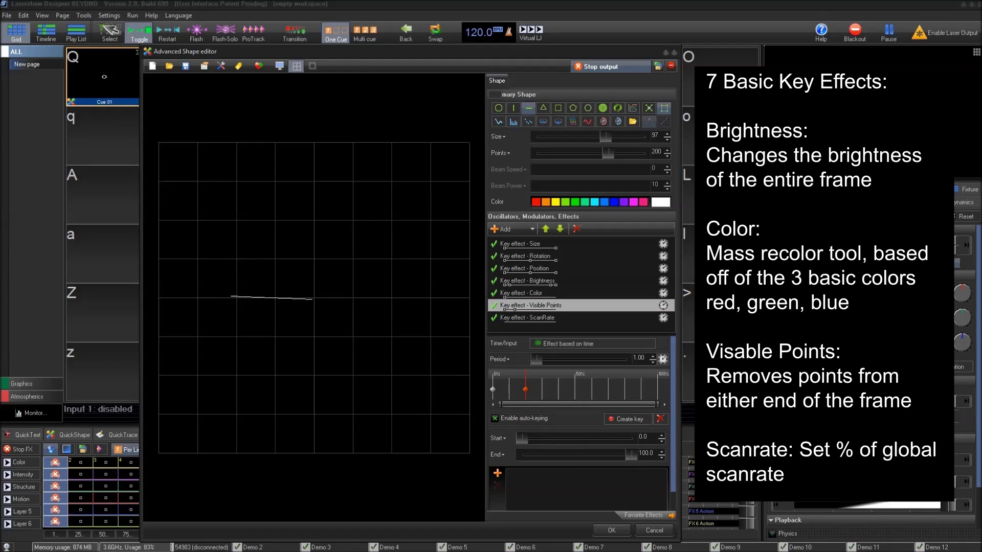
# - Create a Visible Points key at 80% with End 100 and set Start to 100 at 100% of the timeline
pyautogui.click(625, 391)
pyautogui.click(629, 415)
pyautogui.click(657, 388)
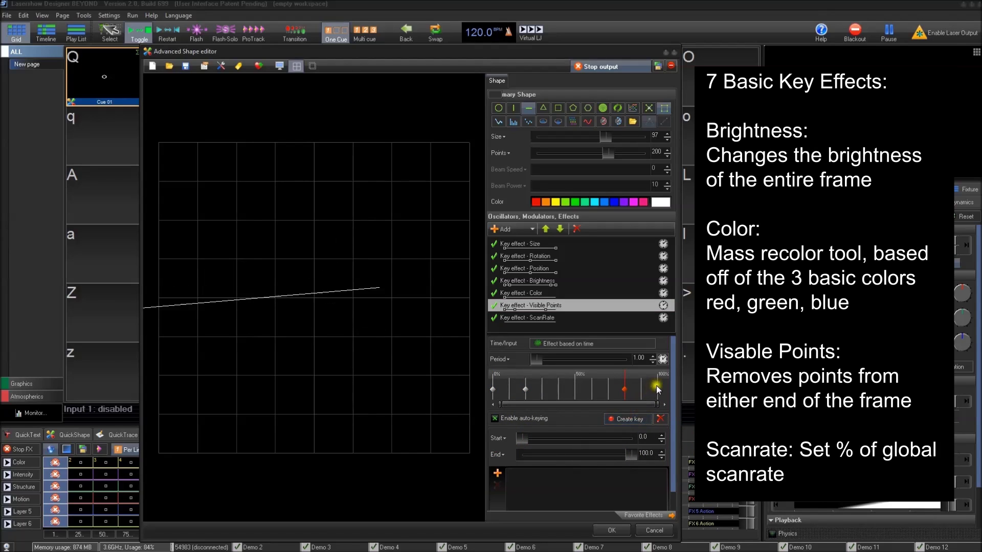
pyautogui.moveTo(532, 439); pyautogui.dragTo(633, 440)
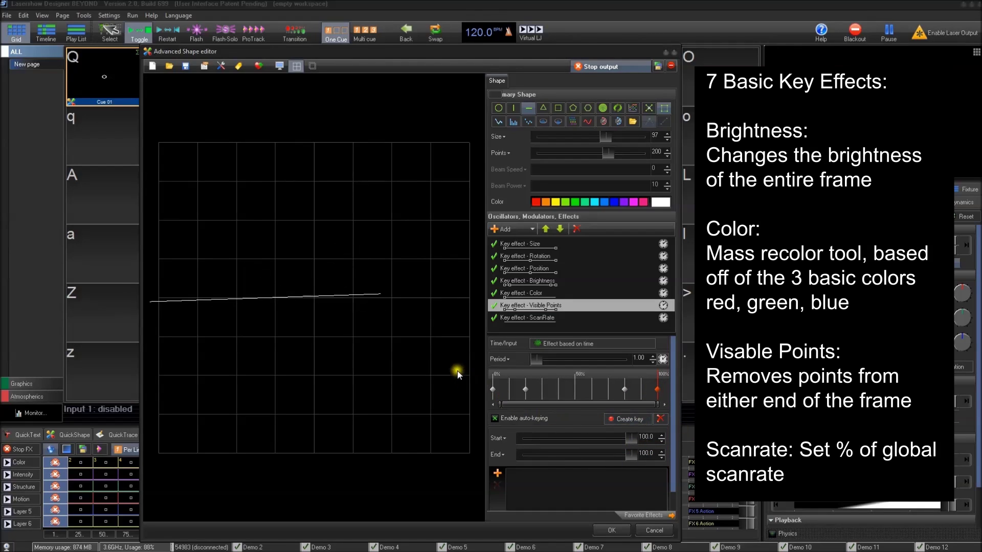
# - In the ScanRate key effect, create keys of 100 at 40% and 60% and set the scan rate to 25 at 50%
pyautogui.click(575, 318)
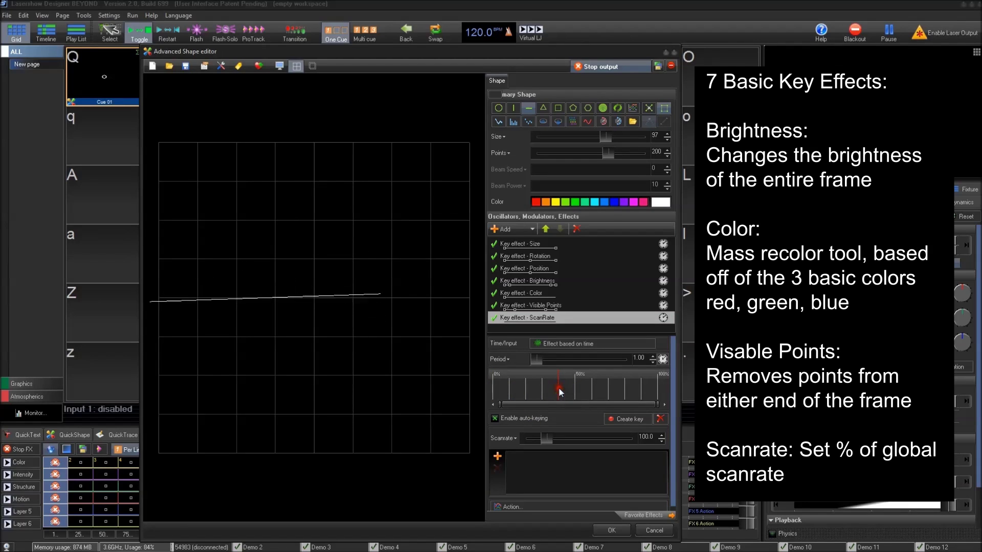
pyautogui.click(627, 422)
pyautogui.click(592, 388)
pyautogui.click(617, 417)
pyautogui.click(575, 389)
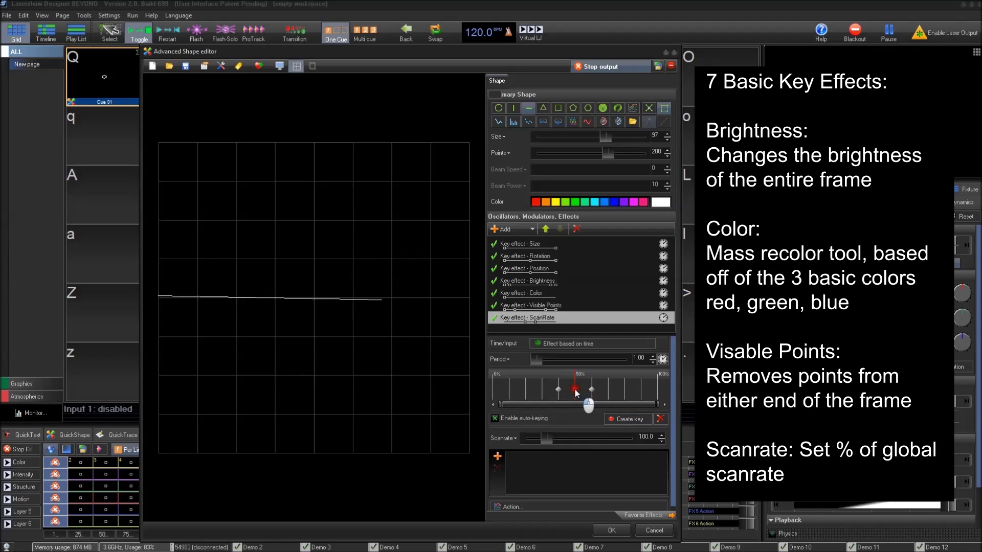
pyautogui.moveTo(547, 438); pyautogui.dragTo(527, 439)
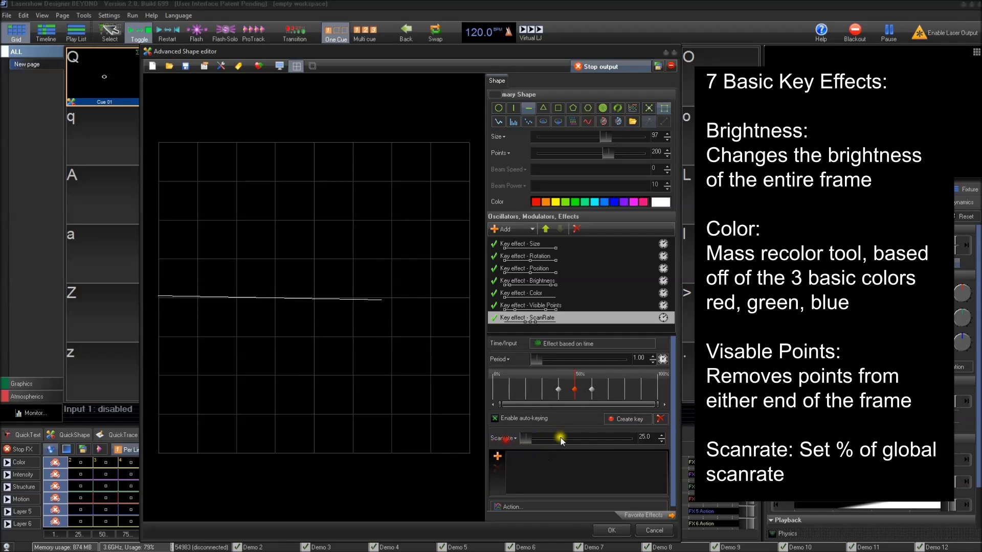
# - Review the ScanRate key at 40% and set the scan rate of the key at 60% to 92.5
pyautogui.click(559, 391)
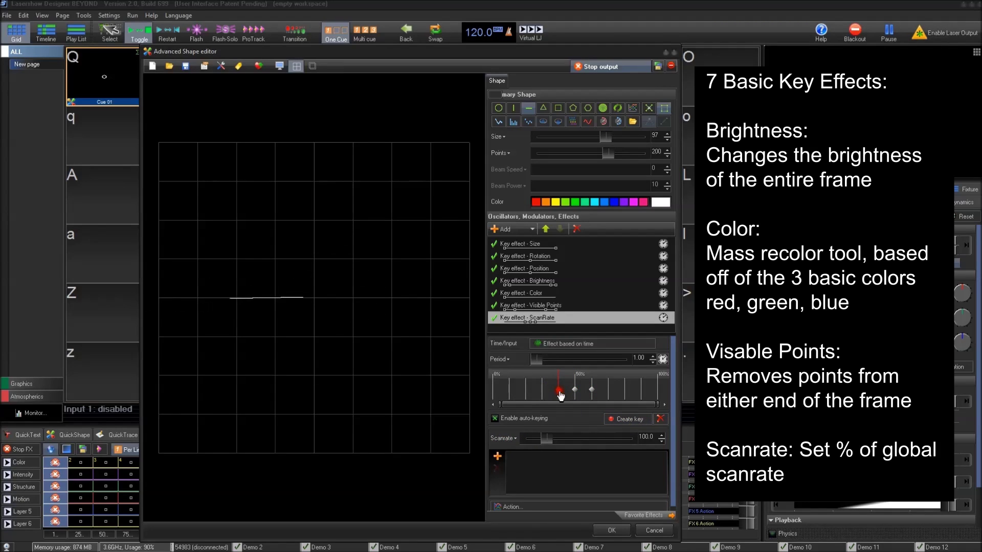
pyautogui.click(592, 393)
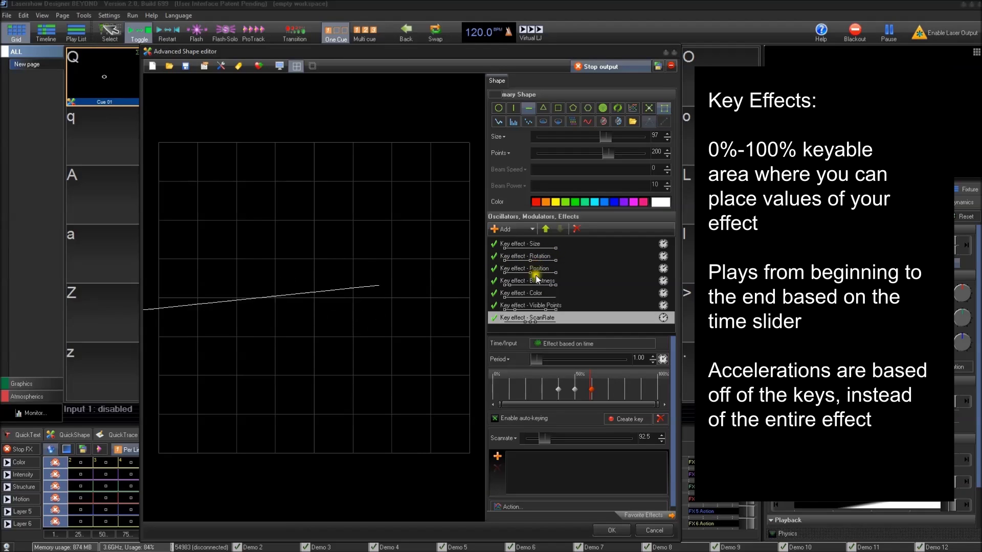
pyautogui.moveTo(673, 392)
pyautogui.mouseDown()
pyautogui.moveTo(675, 421)
pyautogui.moveTo(678, 385)
pyautogui.mouseUp()
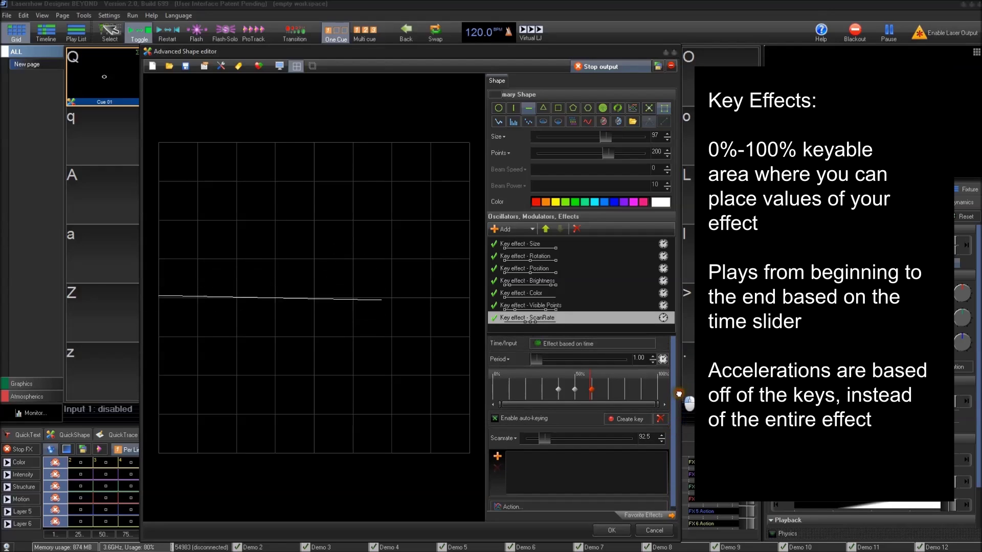